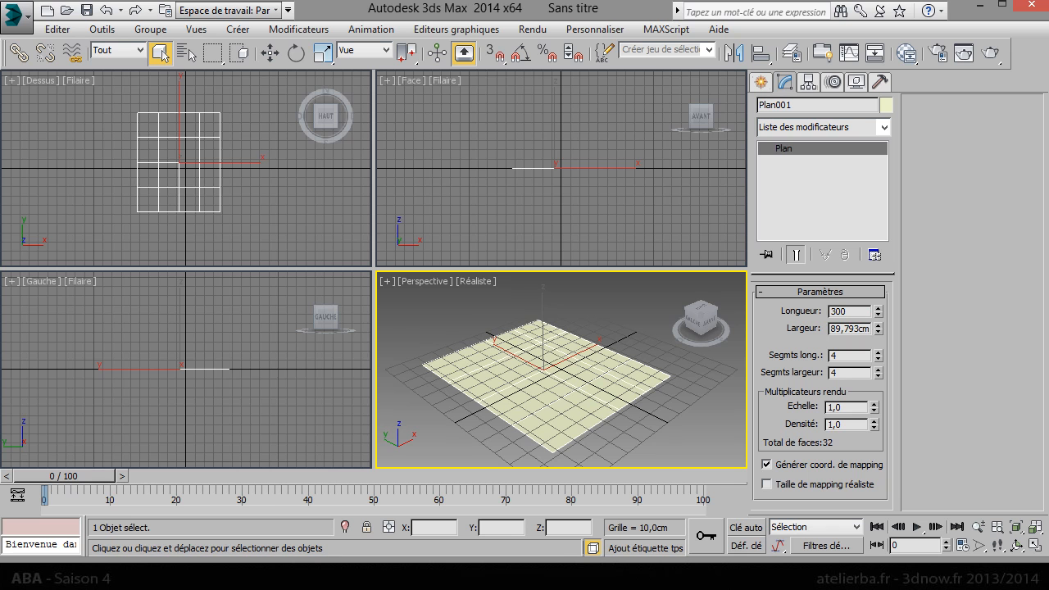
Step: Set the plane's length and width to 300 cm, with 40 length segments and 40 width segments
{"action": "key", "text": "Tab"}
{"action": "type", "text": "300"}
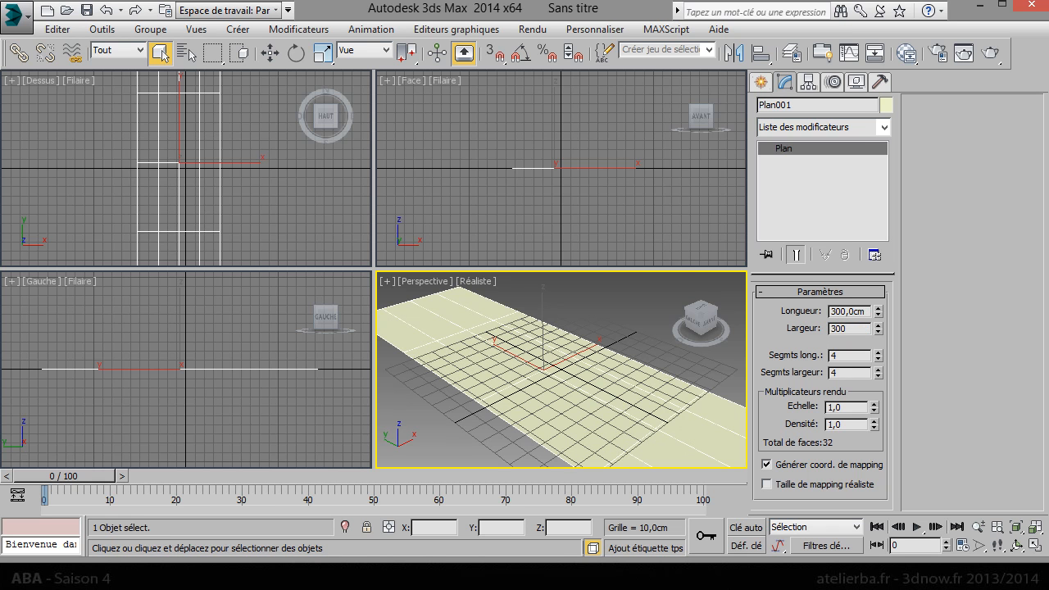
{"action": "key", "text": "Return"}
{"action": "left_click", "coordinate": [845, 355]}
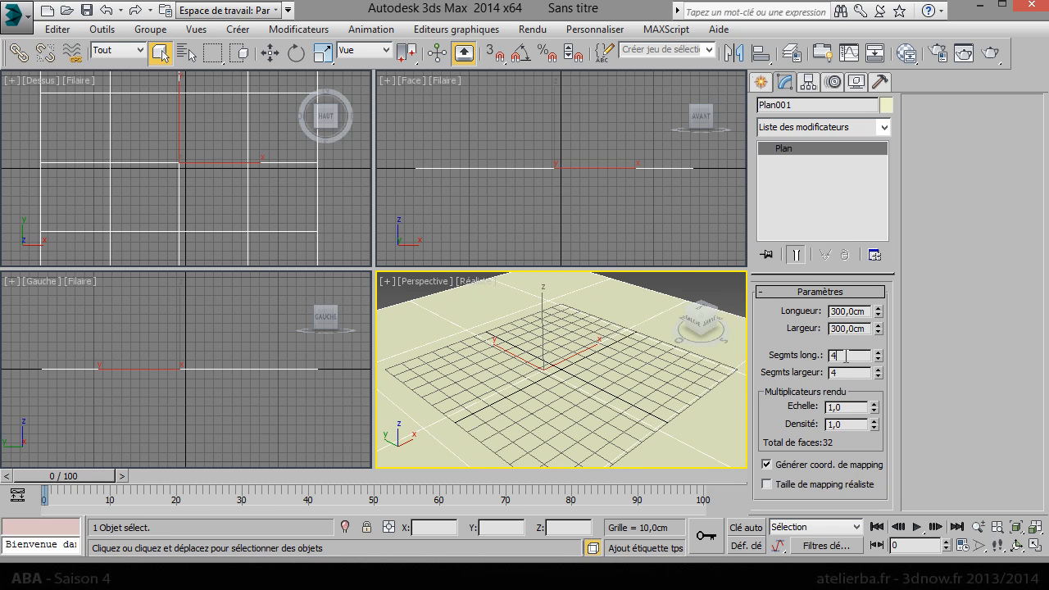
{"action": "type", "text": "0"}
{"action": "key", "text": "Tab"}
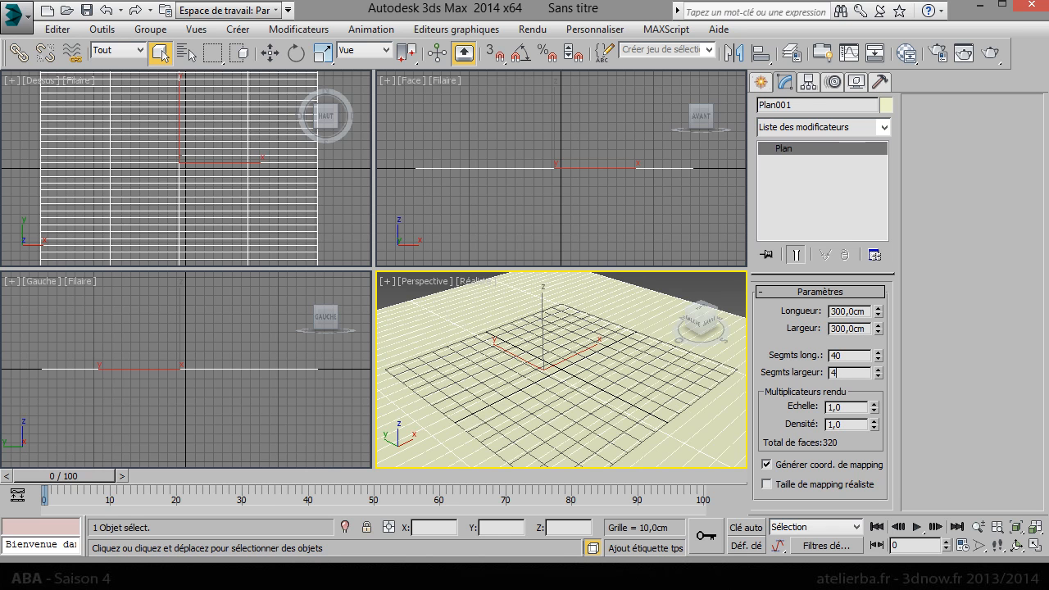
{"action": "key", "text": "Return"}
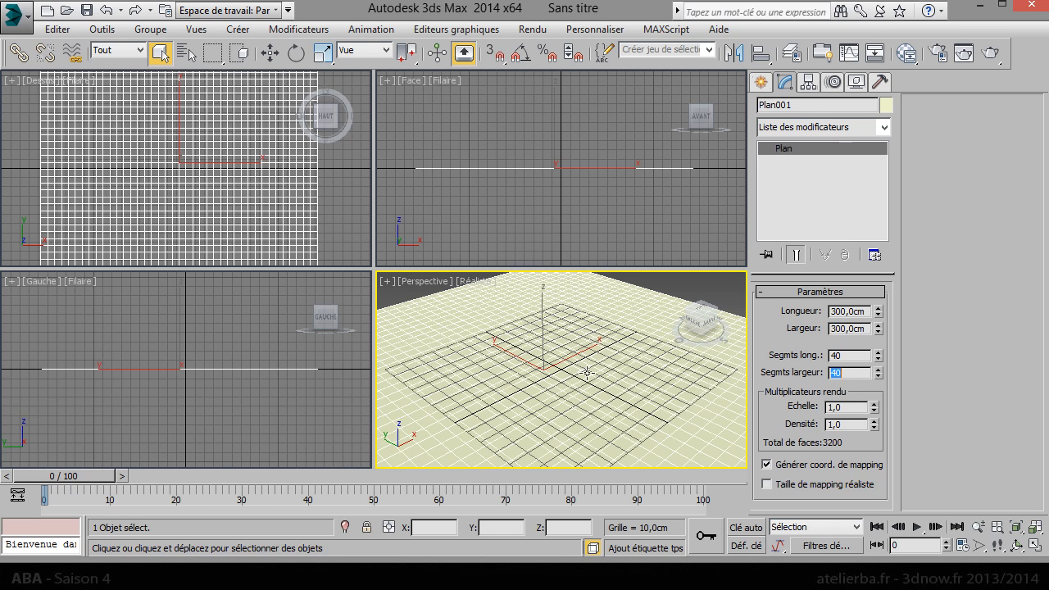
Step: Maximize the perspective view and move the plane to the origin by zeroing its X and Y positions
{"action": "left_click", "coordinate": [1037, 548]}
{"action": "key", "text": "w"}
{"action": "right_click", "coordinate": [566, 395]}
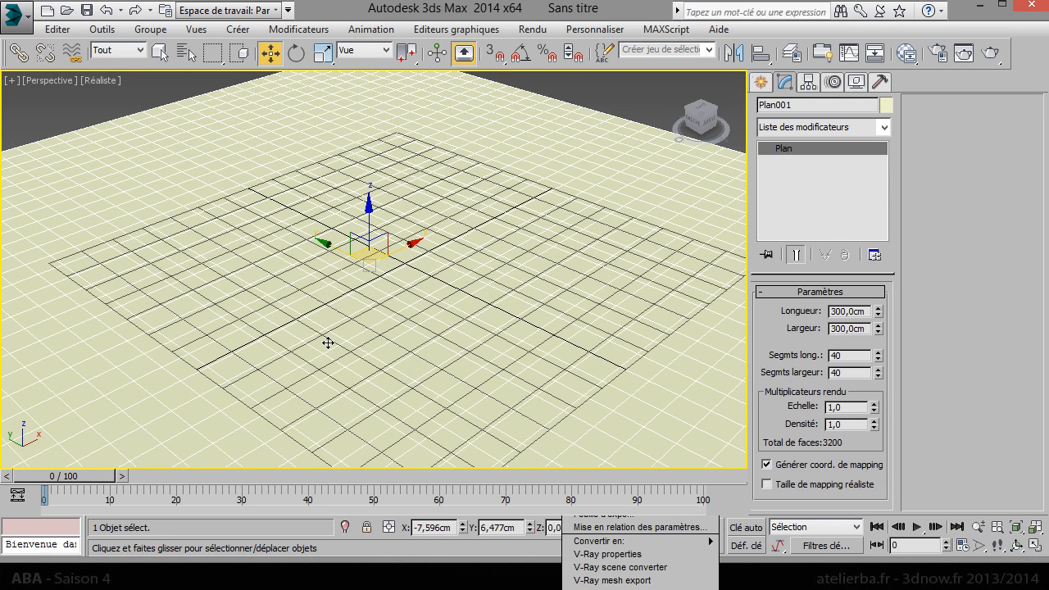
{"action": "left_click", "coordinate": [503, 492]}
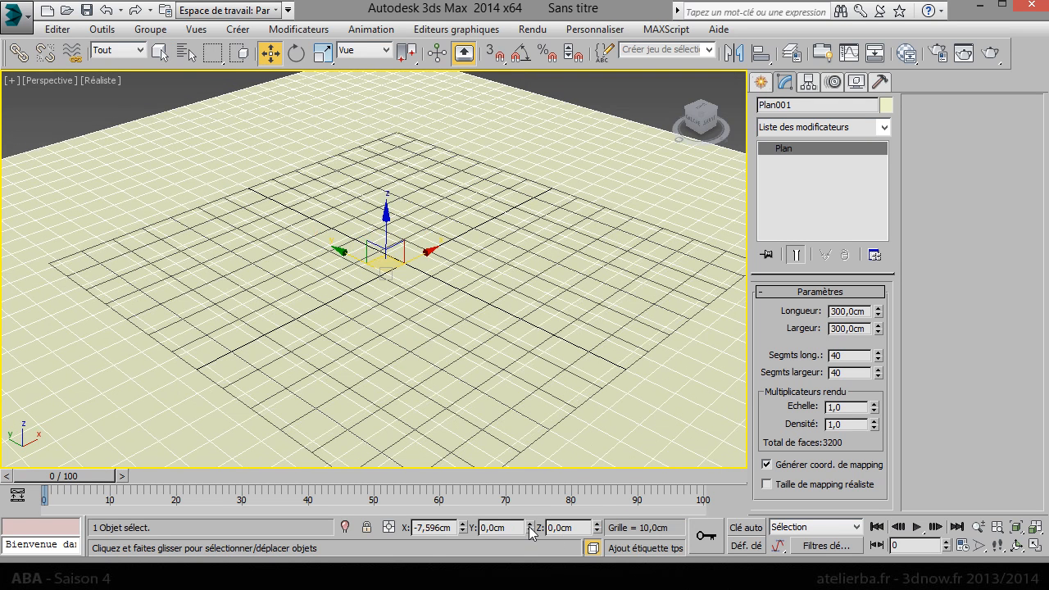
{"action": "right_click", "coordinate": [463, 527]}
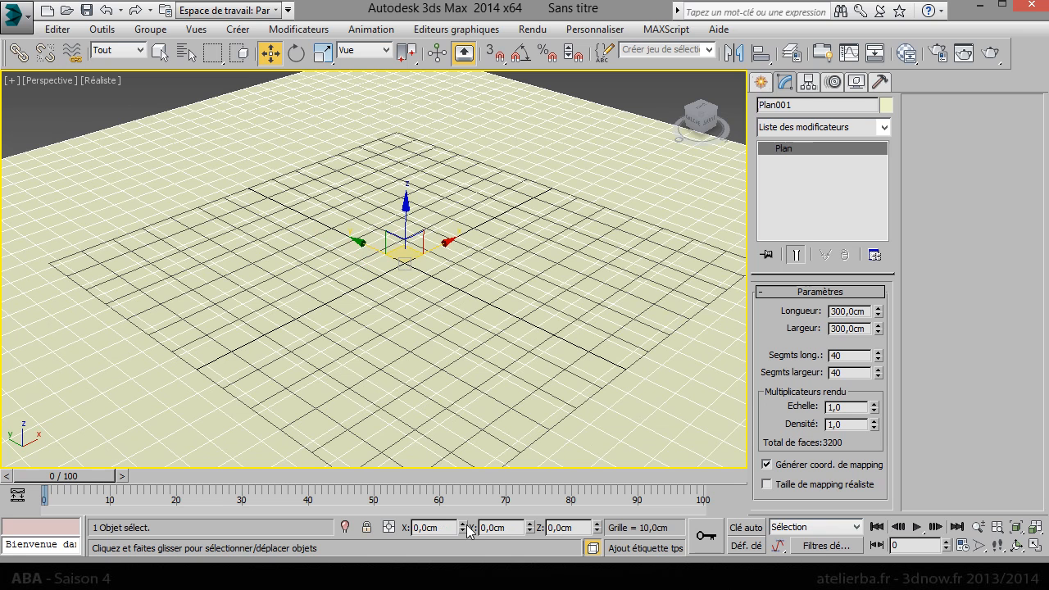
Step: Change the plane's object color to the dark grey custom color
{"action": "left_click", "coordinate": [885, 106]}
{"action": "left_click", "coordinate": [442, 201]}
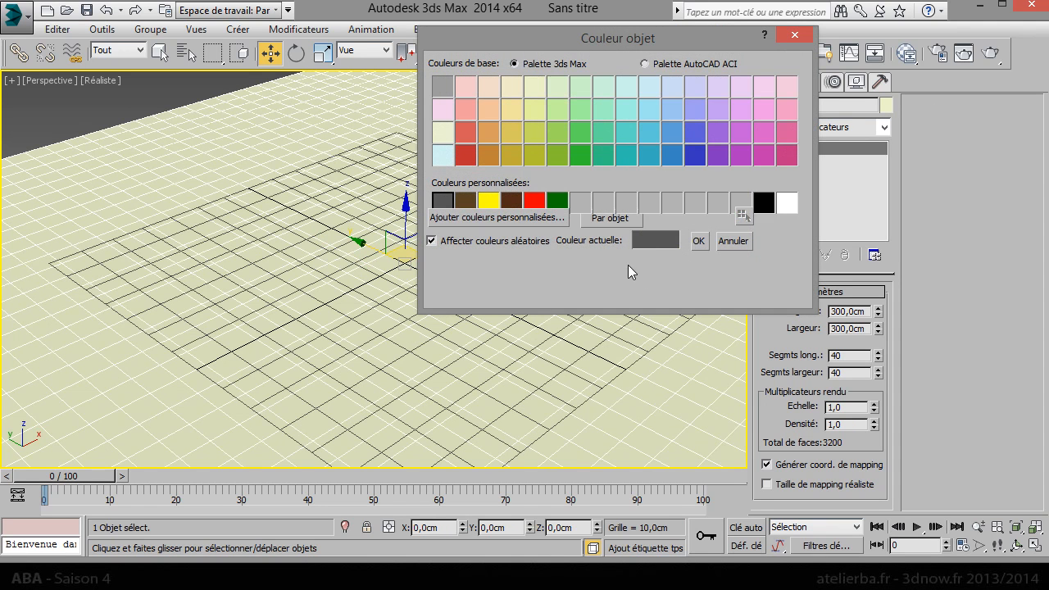
{"action": "left_click", "coordinate": [699, 241]}
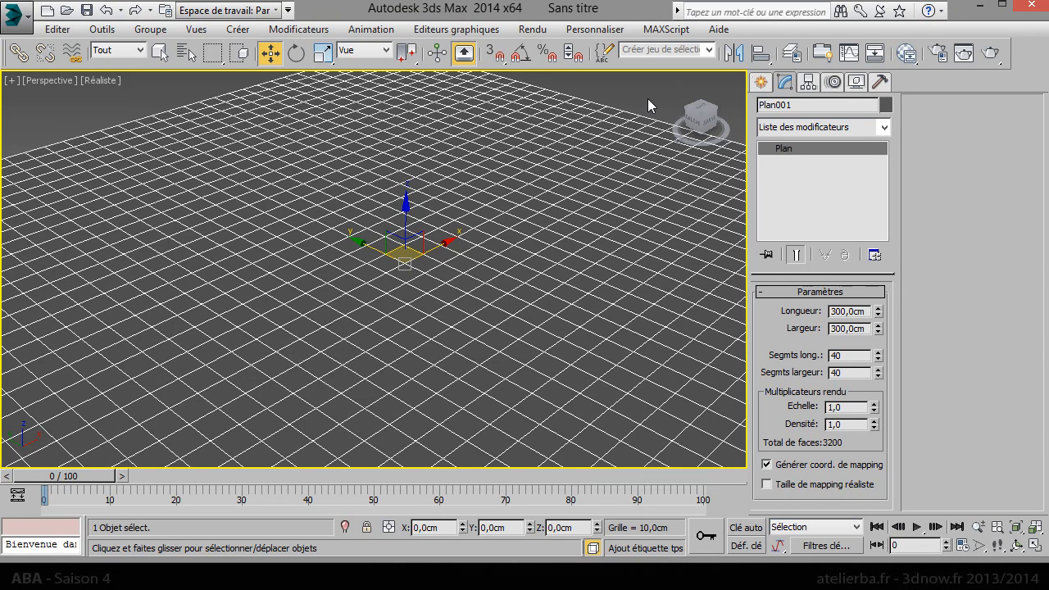
{"action": "key", "text": "Delete"}
{"action": "key", "text": "ctrl+z"}
{"action": "key", "text": "Delete"}
Step: Create a Point helper in the perspective view and center it at X 0 and Y 0
{"action": "left_click", "coordinate": [761, 82]}
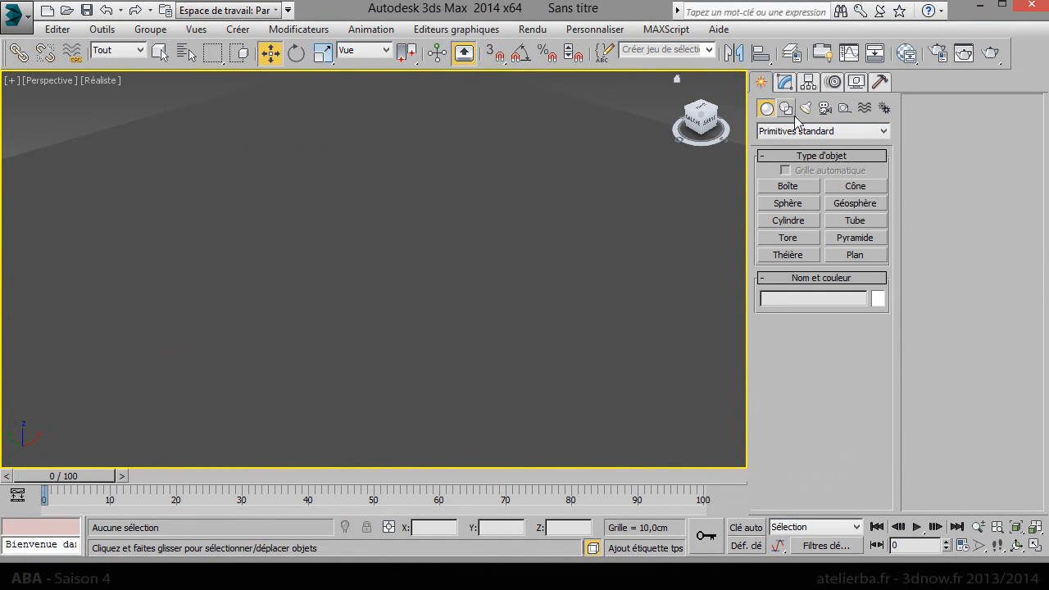
{"action": "left_click", "coordinate": [844, 108]}
{"action": "left_click", "coordinate": [787, 237]}
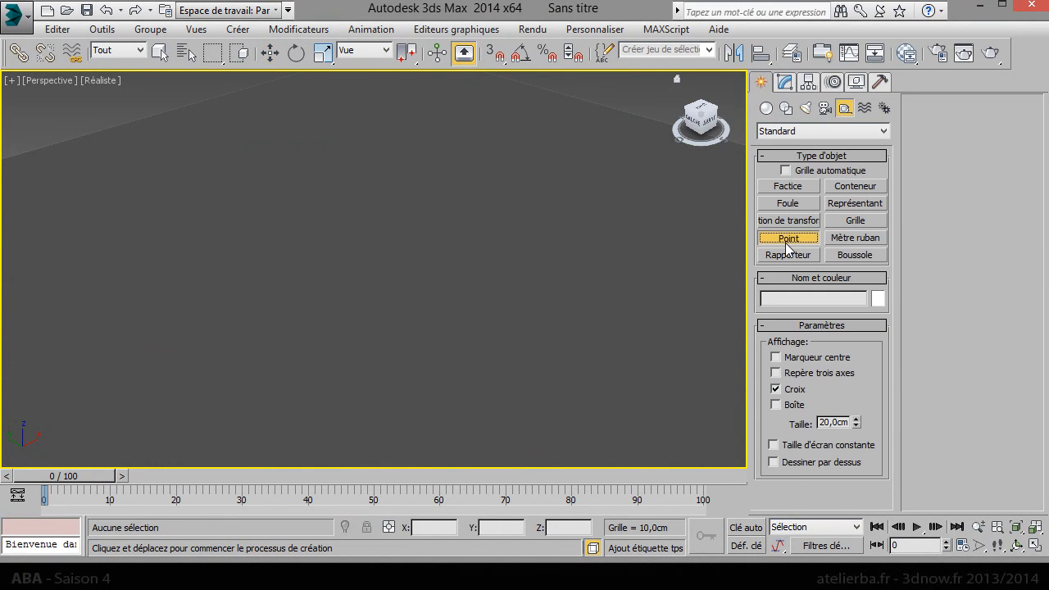
{"action": "left_click", "coordinate": [472, 277]}
{"action": "right_click", "coordinate": [541, 285]}
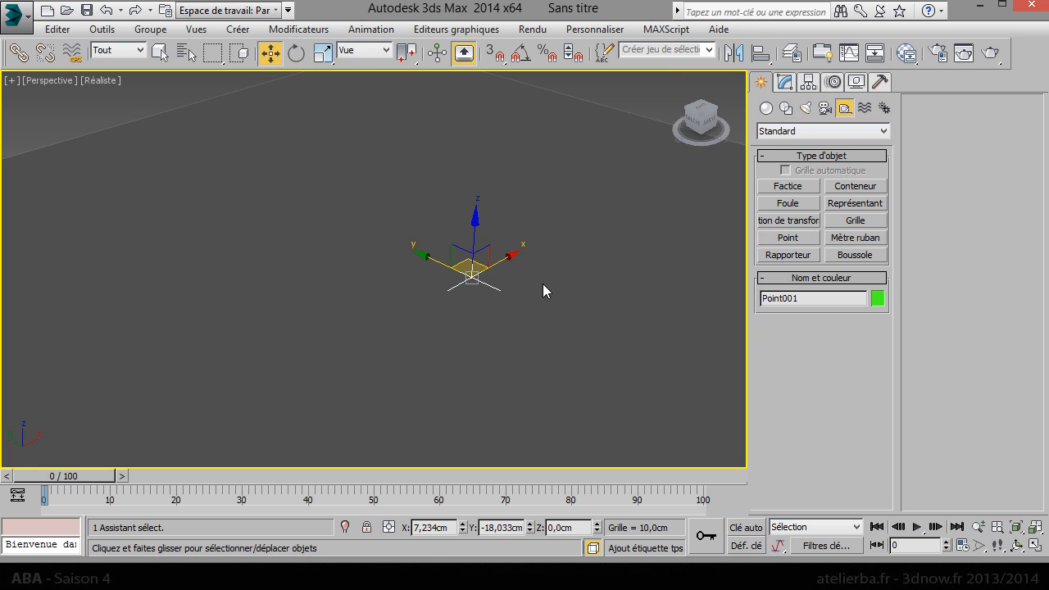
{"action": "right_click", "coordinate": [463, 530]}
{"action": "right_click", "coordinate": [530, 530]}
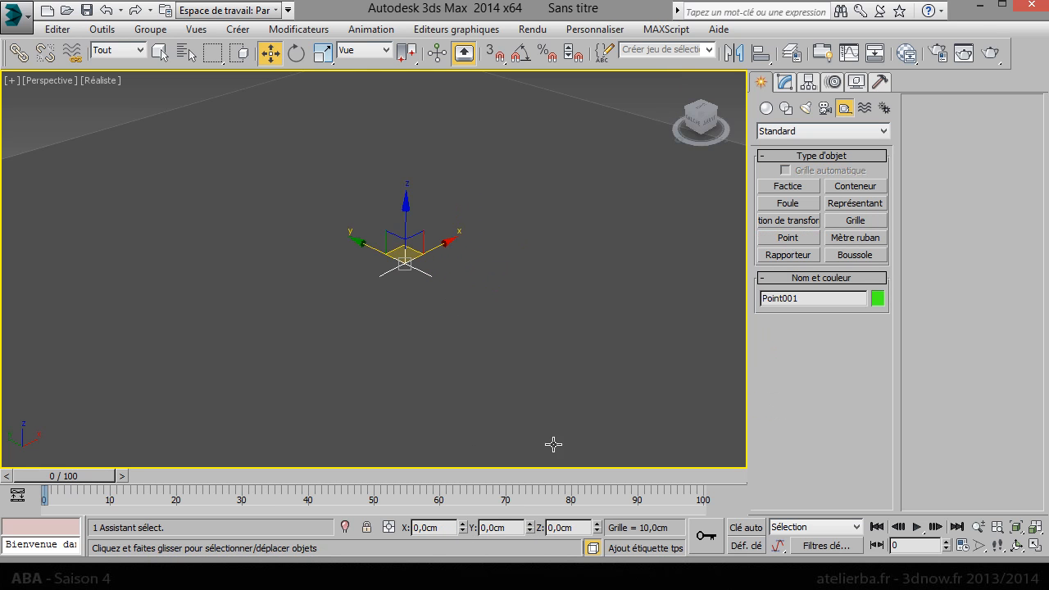
Step: Enlarge the Point helper to about 57.6 cm, enable its box display and deselect it
{"action": "left_click", "coordinate": [784, 83]}
{"action": "left_click_drag", "start_coordinate": [853, 340], "coordinate": [879, 232]}
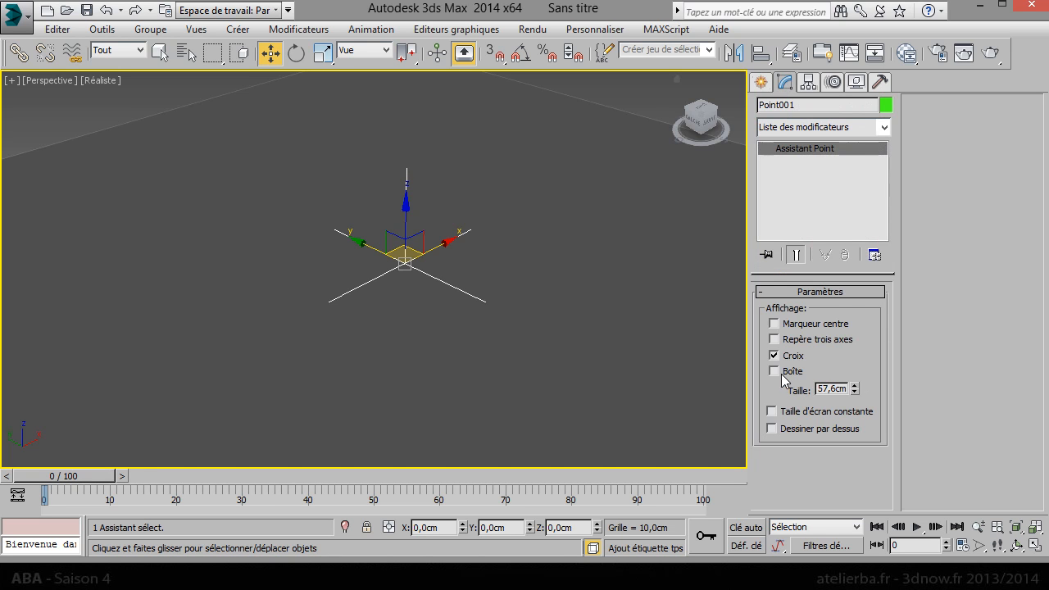
{"action": "left_click", "coordinate": [639, 97]}
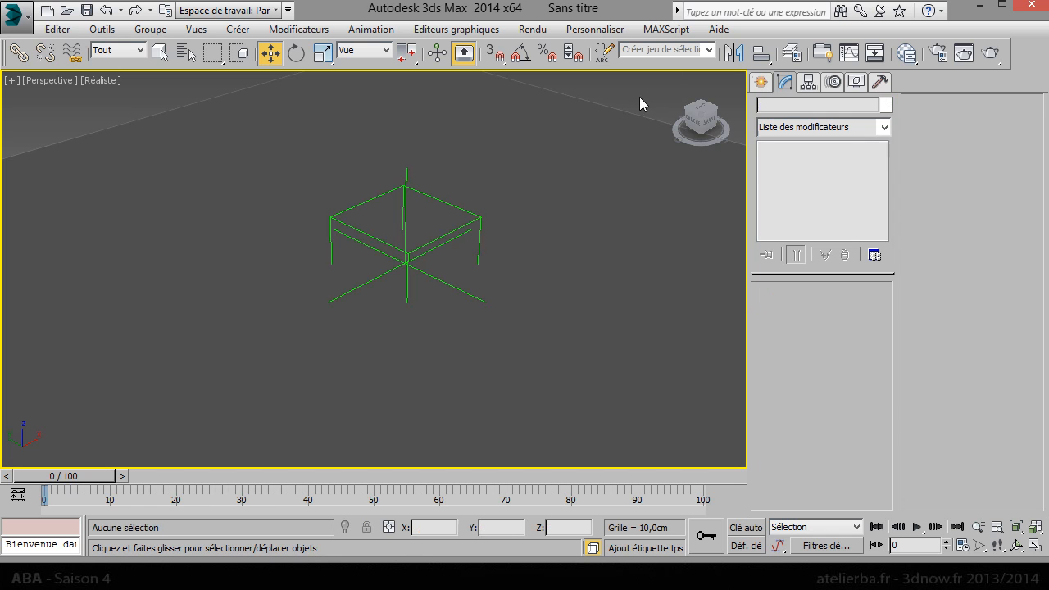
Step: Select the plane and apply the Tissu (Cloth) modifier to it
{"action": "left_click", "coordinate": [531, 310]}
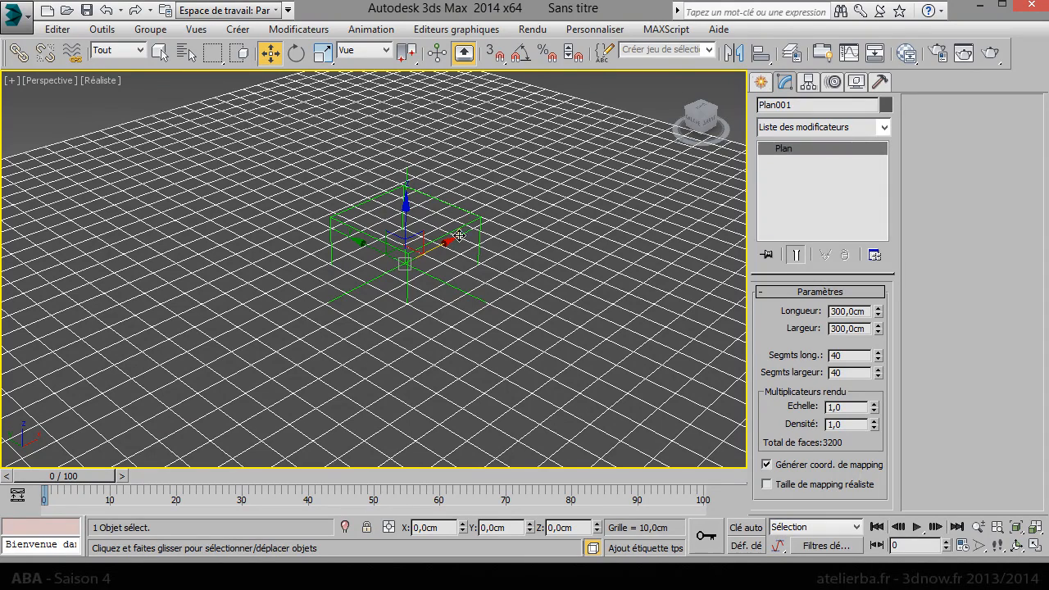
{"action": "left_click", "coordinate": [882, 129]}
{"action": "scroll", "coordinate": [844, 251], "scroll_direction": "down", "scroll_amount": 18}
{"action": "scroll", "coordinate": [841, 254], "scroll_direction": "down", "scroll_amount": 7}
{"action": "left_click", "coordinate": [799, 518]}
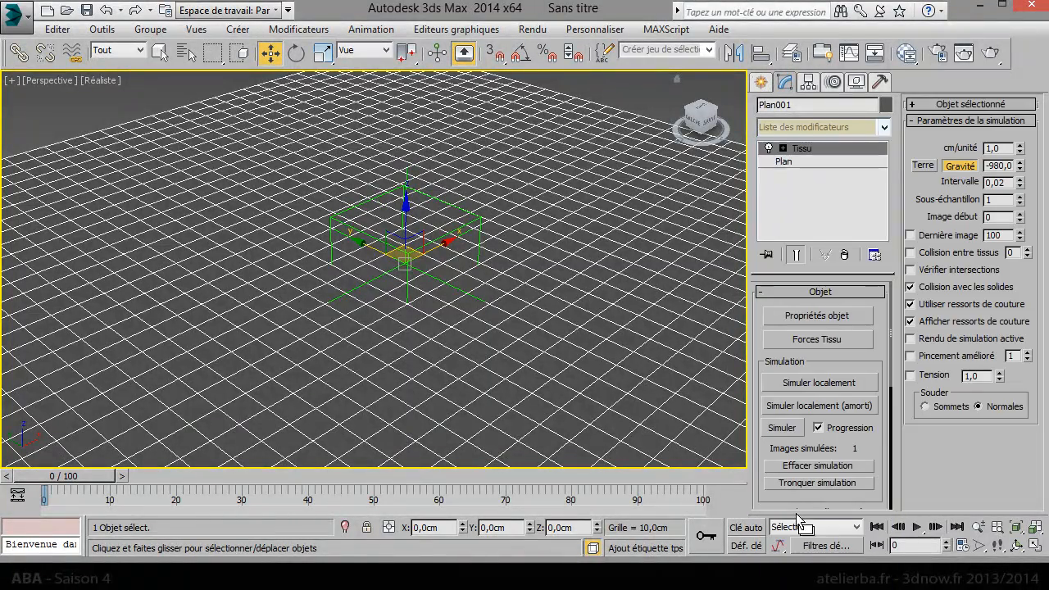
Step: Define Plan001 as Tissu (Cloth) in the simulation's object properties, keeping the default fabric values
{"action": "left_click", "coordinate": [808, 315]}
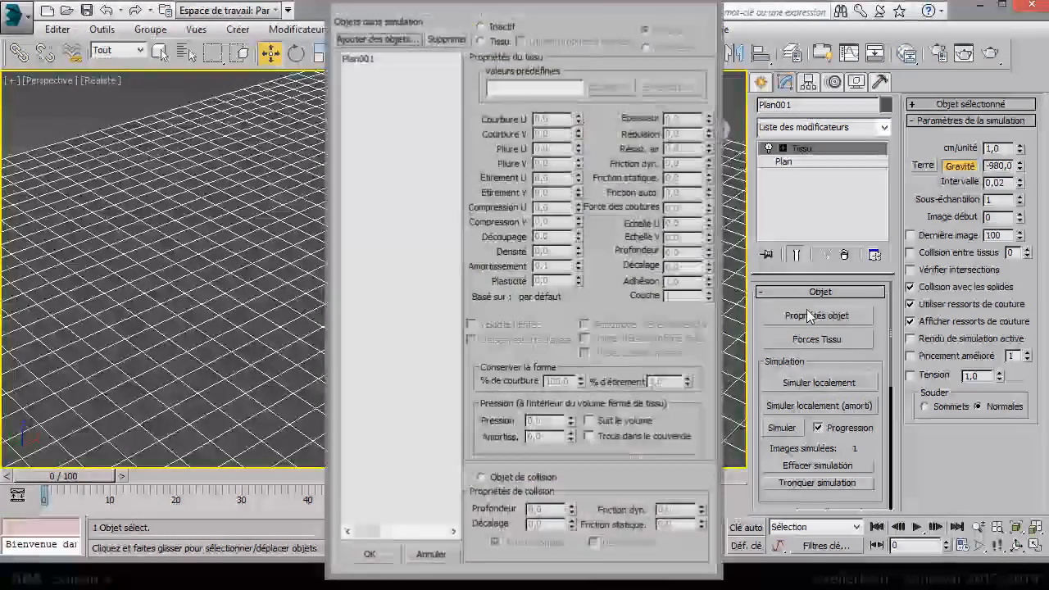
{"action": "left_click", "coordinate": [361, 60]}
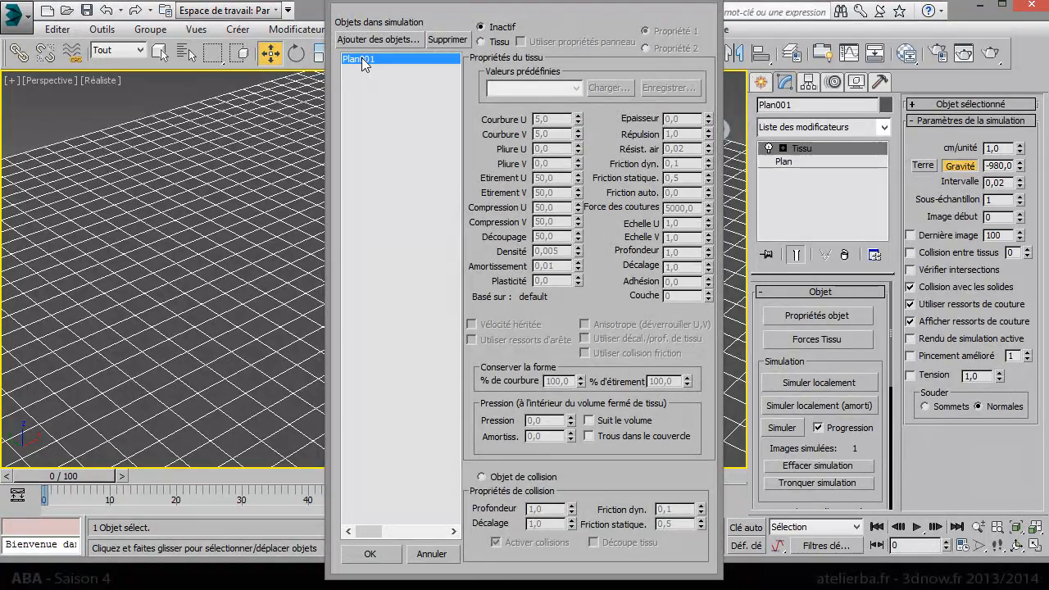
{"action": "left_click", "coordinate": [482, 41]}
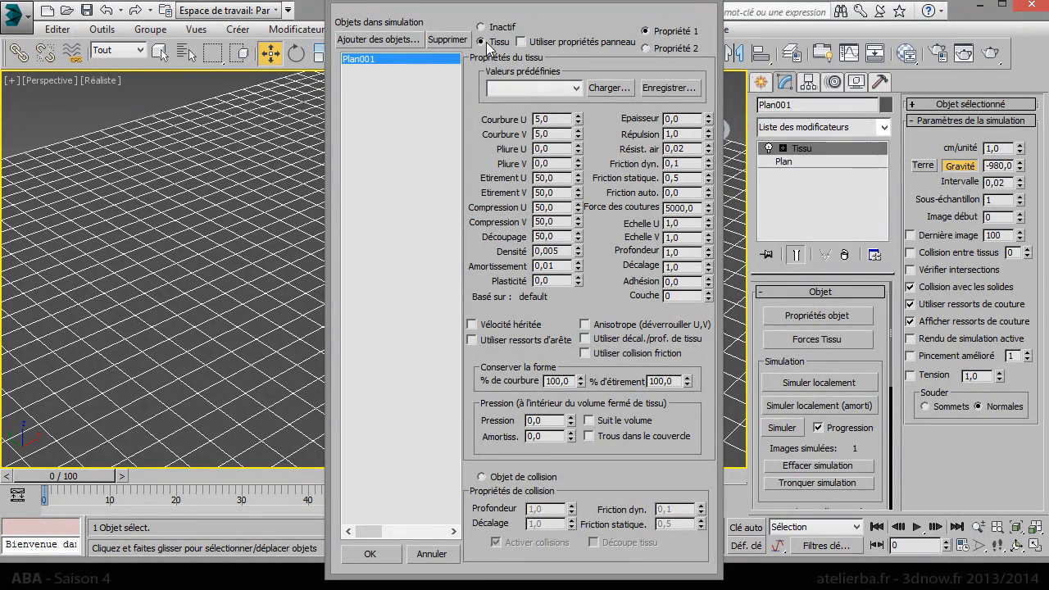
{"action": "left_click", "coordinate": [372, 557]}
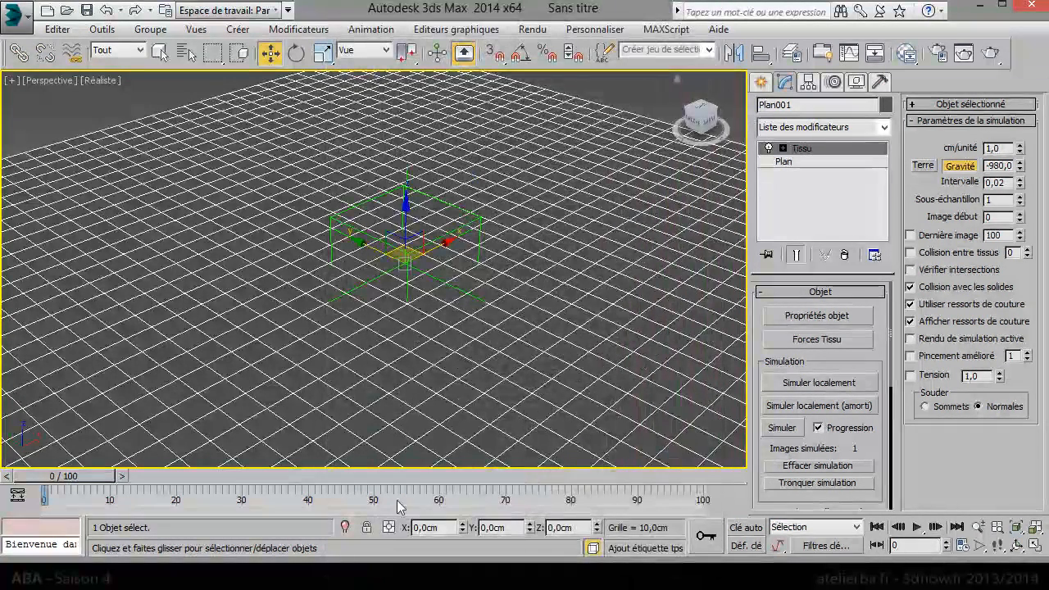
Step: Create a Cloth vertex group from the plane's central vertex, accepting the default group name
{"action": "left_click", "coordinate": [782, 148]}
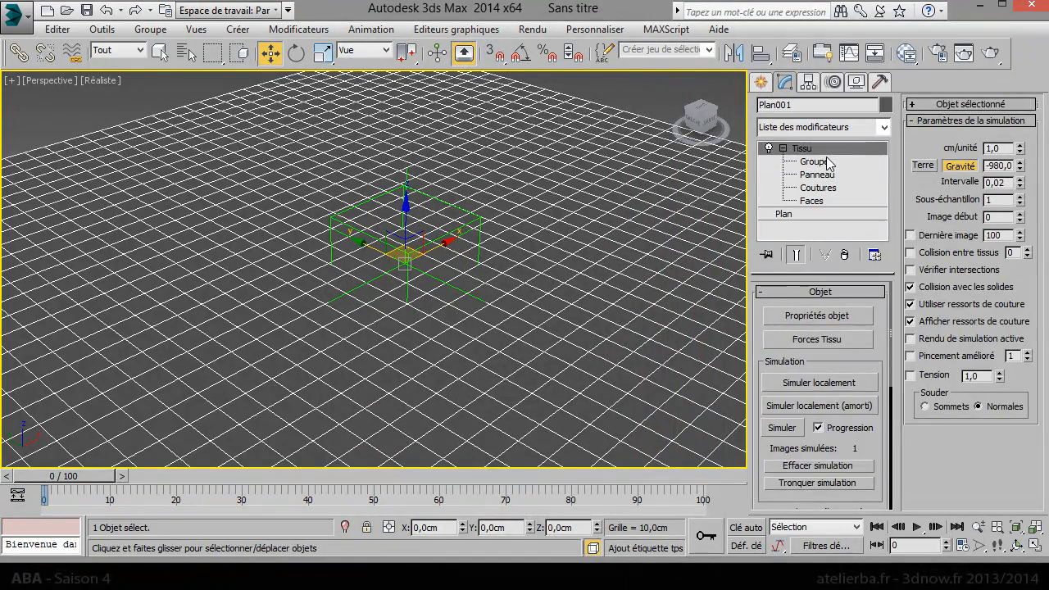
{"action": "left_click", "coordinate": [819, 161]}
{"action": "left_click", "coordinate": [404, 262]}
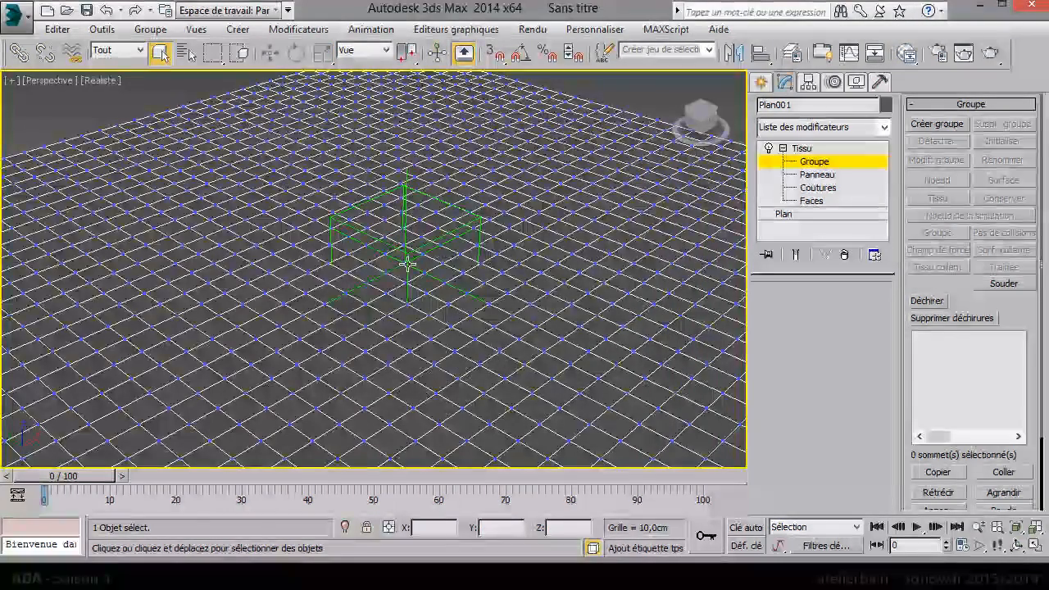
{"action": "left_click", "coordinate": [938, 127]}
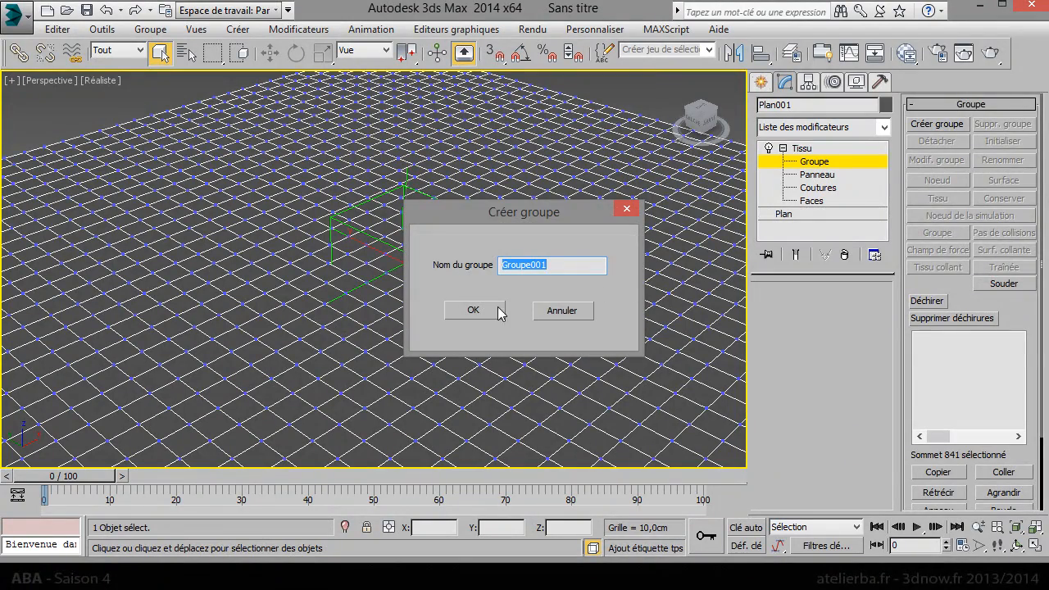
{"action": "left_click", "coordinate": [473, 310]}
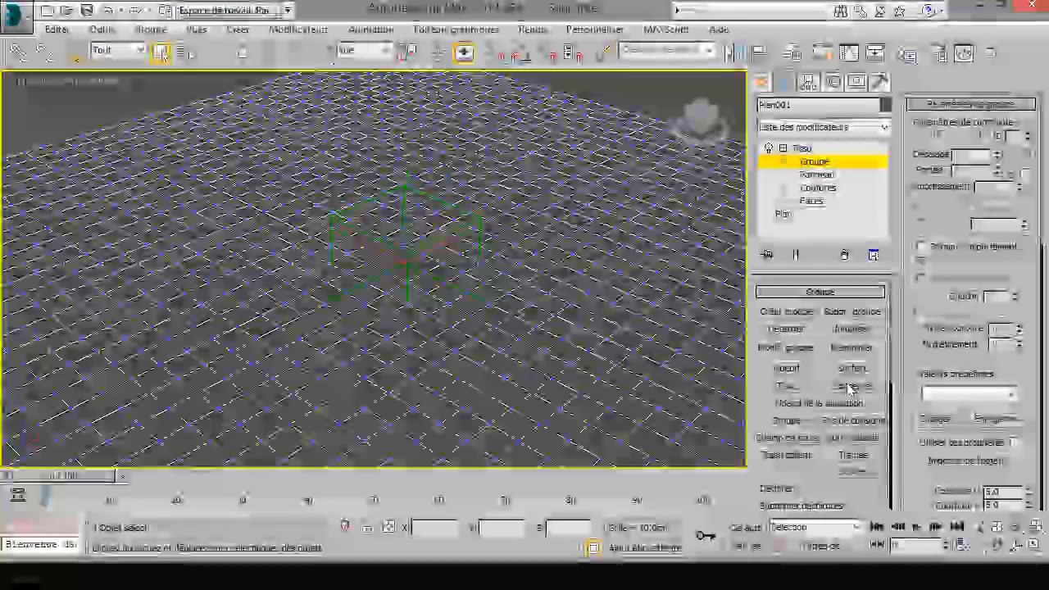
Step: Constrain the vertex group to the Point helper as a node and check the assignment in the group list
{"action": "left_click", "coordinate": [786, 367]}
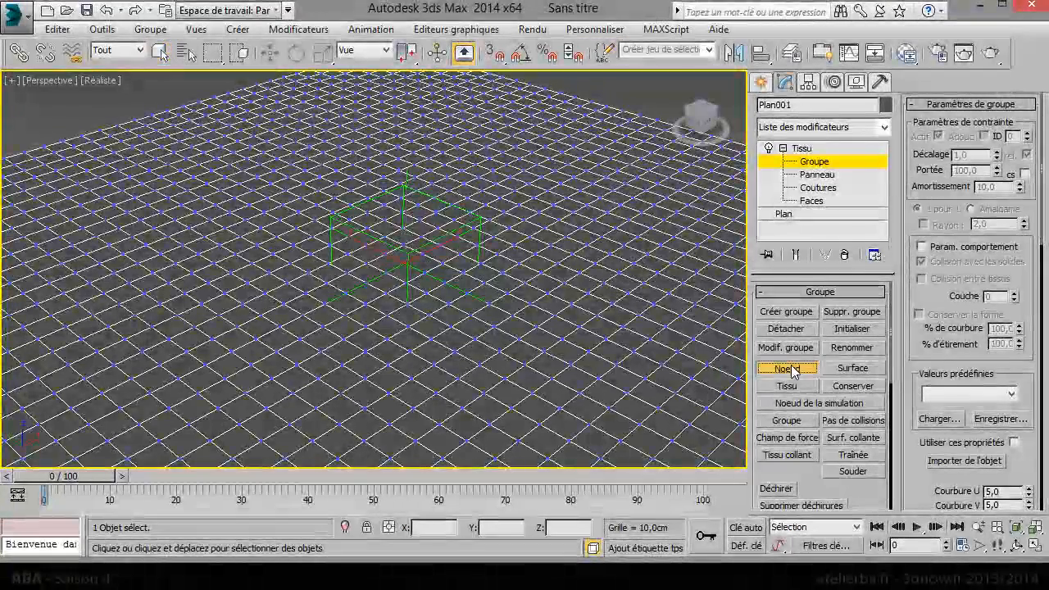
{"action": "left_click", "coordinate": [446, 232]}
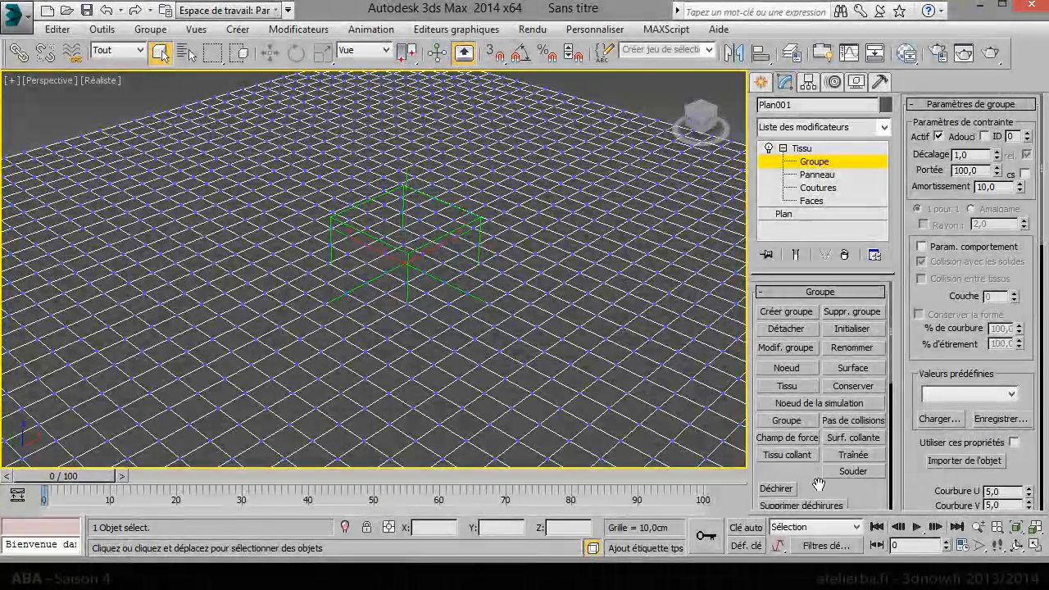
{"action": "scroll", "coordinate": [818, 366], "scroll_direction": "down", "scroll_amount": 3}
{"action": "scroll", "coordinate": [819, 366], "scroll_direction": "down", "scroll_amount": 2}
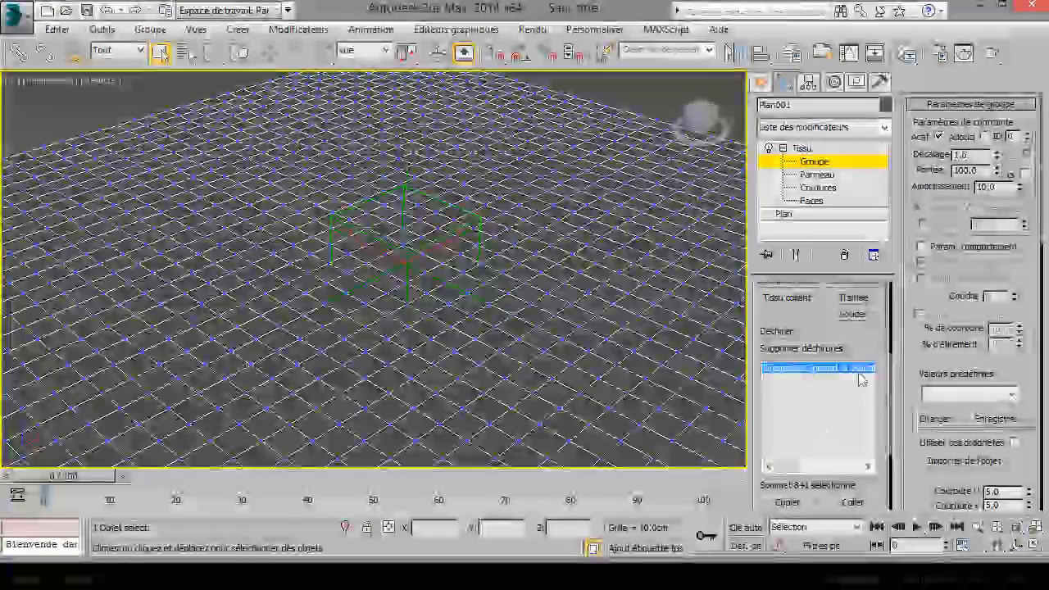
{"action": "mouse_move", "coordinate": [786, 466]}
{"action": "left_mouse_down"}
{"action": "mouse_move", "coordinate": [808, 466]}
{"action": "mouse_move", "coordinate": [786, 466]}
{"action": "left_mouse_up"}
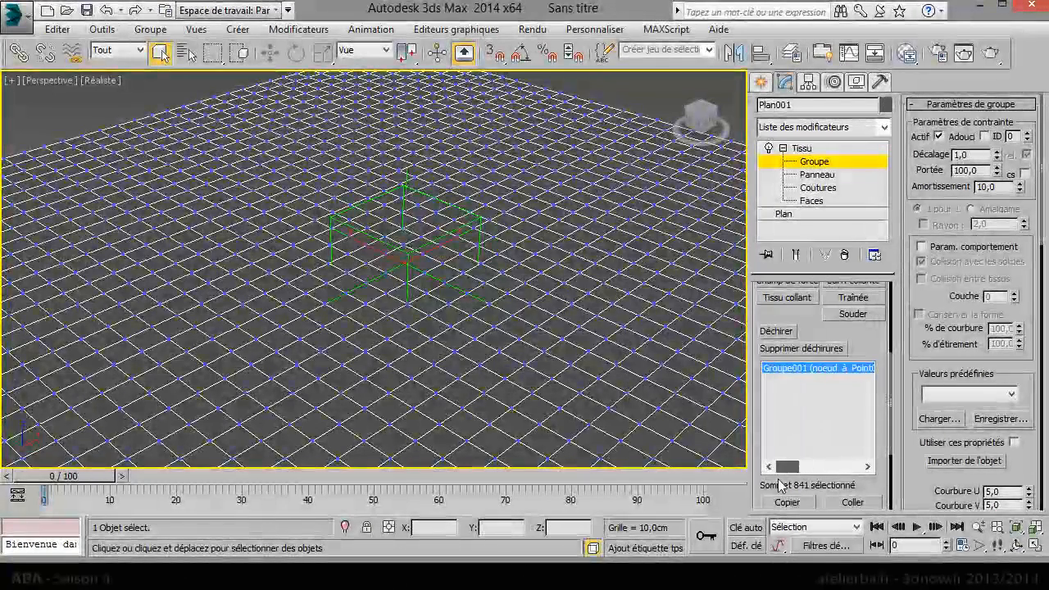
Step: Enable collision between fabrics with a value of 2 and run the local simulation until the cloth hangs from the Point helper
{"action": "left_click", "coordinate": [801, 148]}
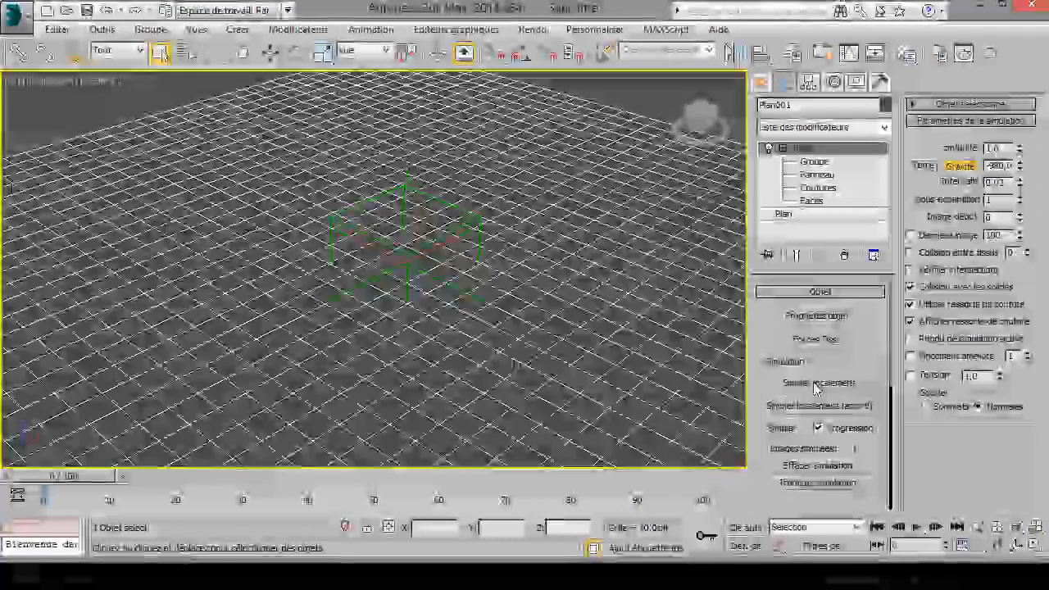
{"action": "left_click", "coordinate": [911, 253]}
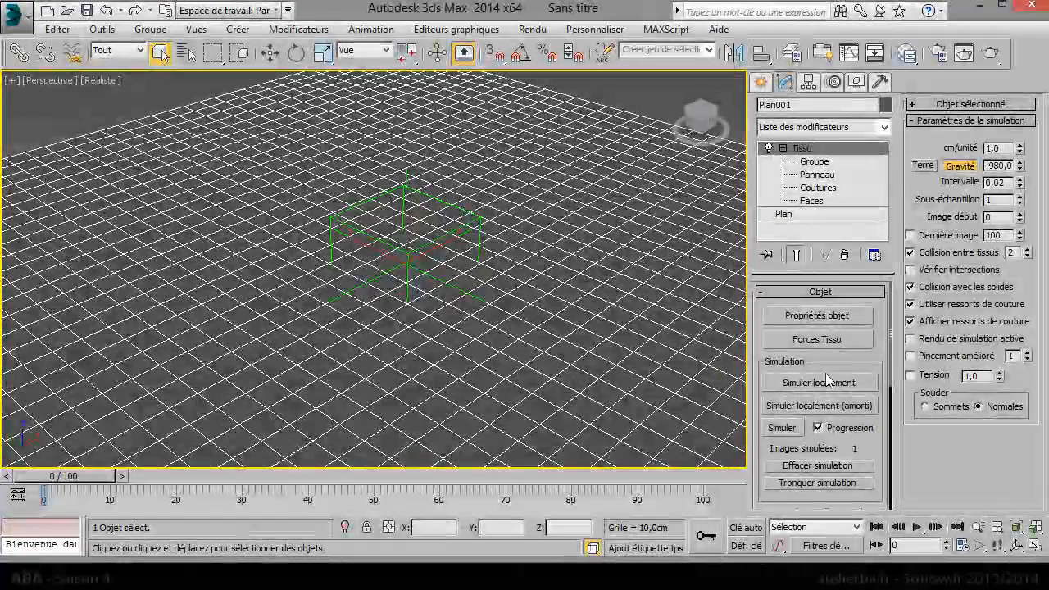
{"action": "left_click", "coordinate": [799, 387]}
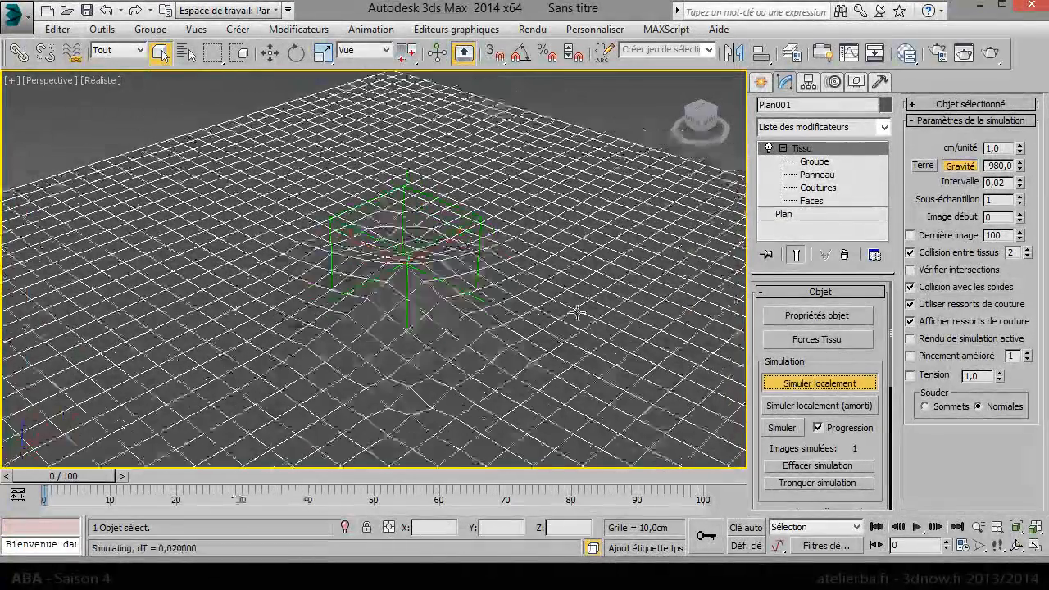
{"action": "middle_click_drag", "start_coordinate": [491, 369], "coordinate": [494, 246]}
{"action": "scroll", "coordinate": [494, 290], "scroll_direction": "down", "scroll_amount": 5}
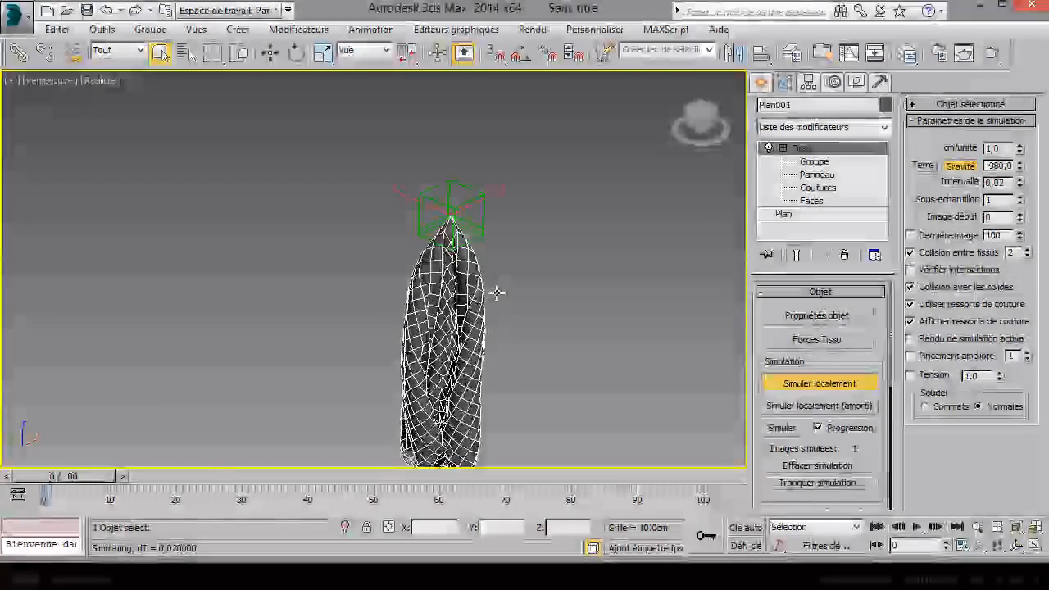
{"action": "middle_click_drag", "start_coordinate": [497, 293], "coordinate": [493, 269]}
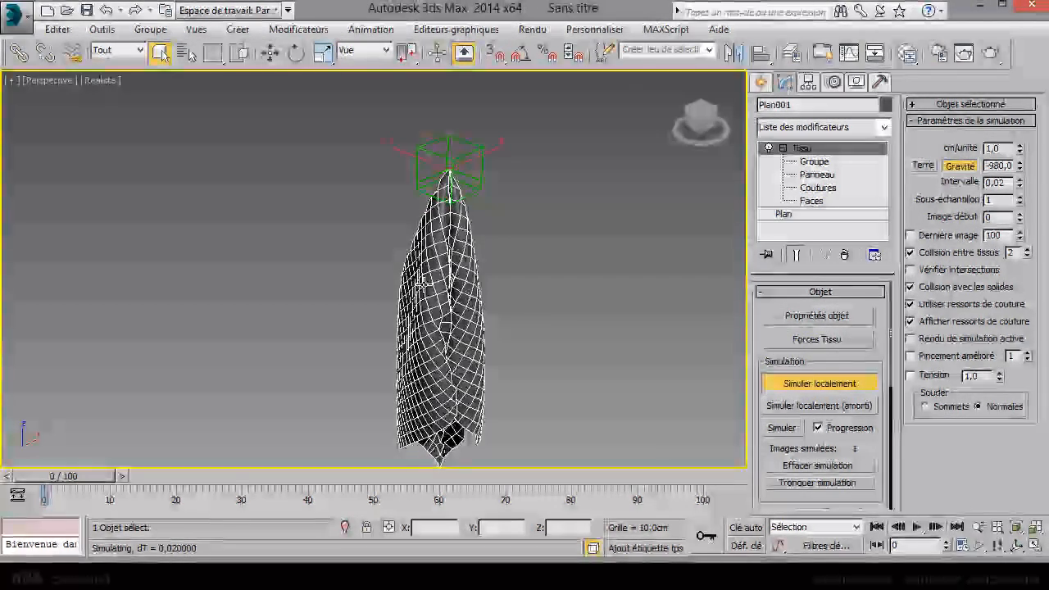
{"action": "left_click", "coordinate": [803, 385]}
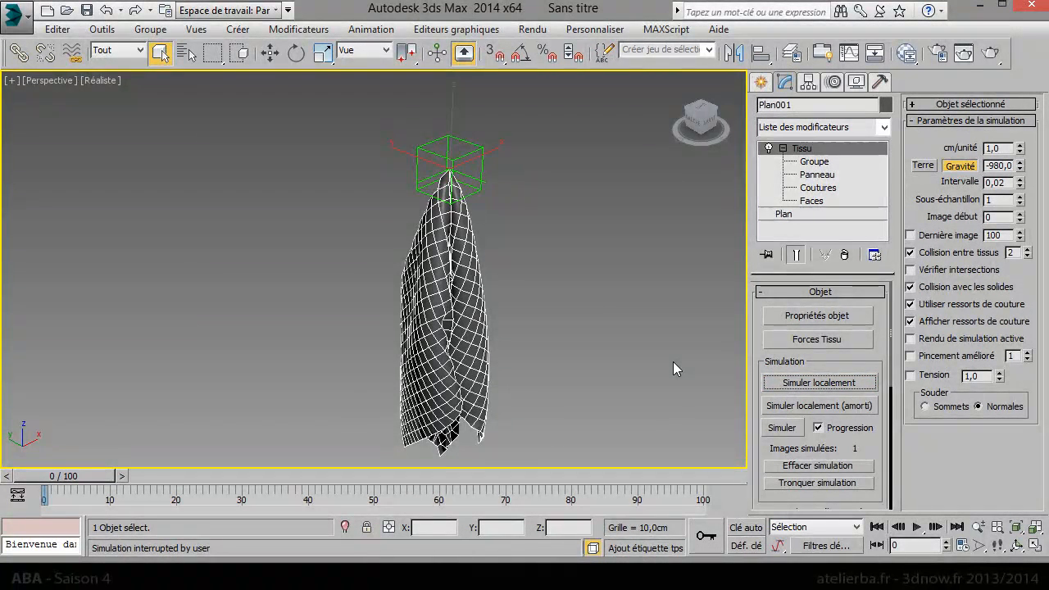
Step: Activate the Move tool and turn on automatic keying at frame 30 to animate the Point helper
{"action": "right_click", "coordinate": [578, 256]}
{"action": "left_click", "coordinate": [607, 275]}
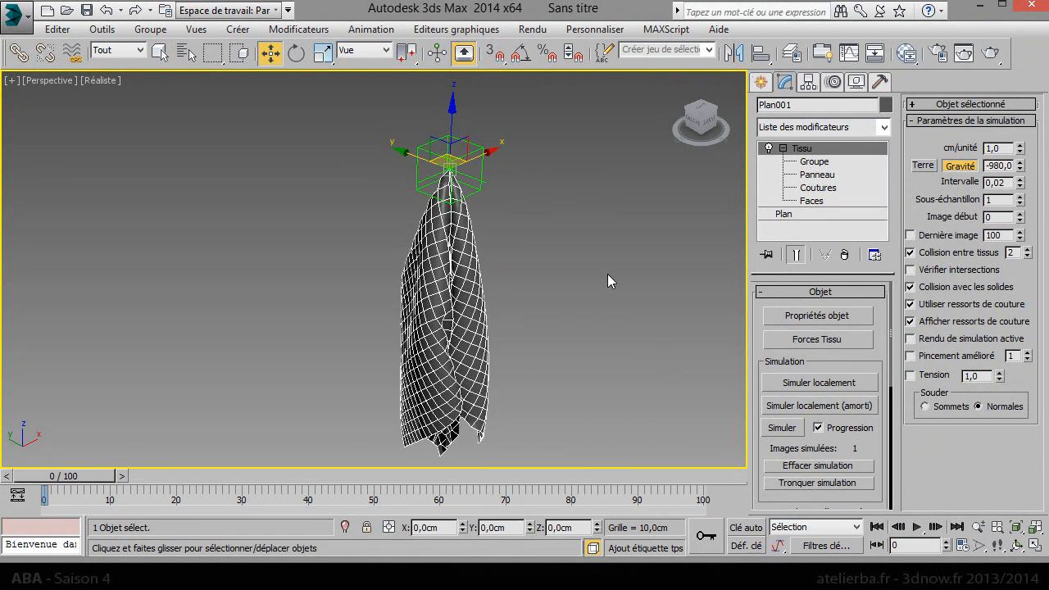
{"action": "middle_click_drag", "start_coordinate": [650, 287], "coordinate": [430, 311]}
{"action": "left_click", "coordinate": [746, 527]}
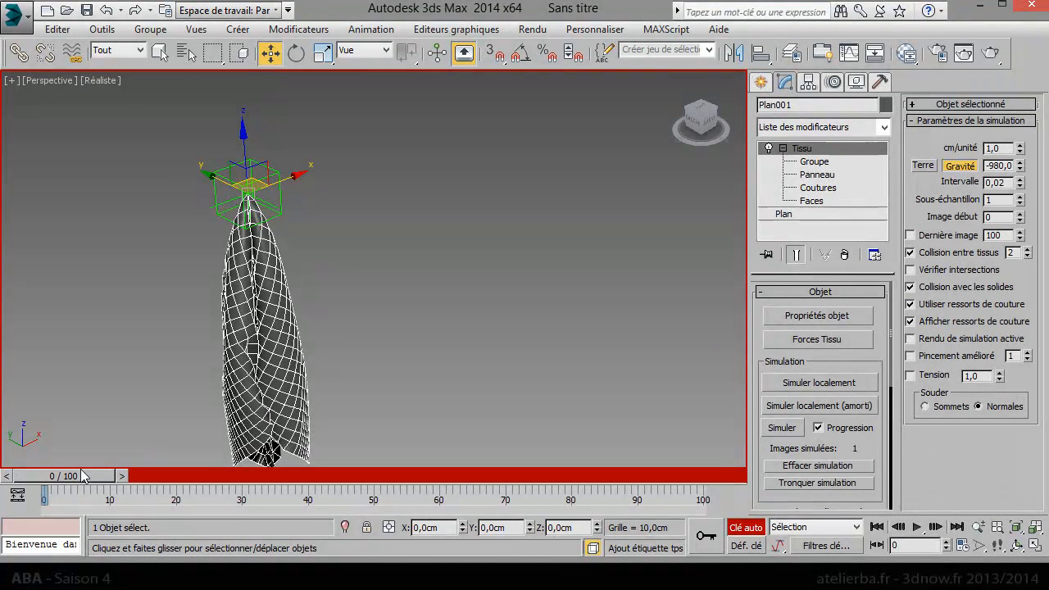
{"action": "left_click_drag", "start_coordinate": [85, 480], "coordinate": [274, 505]}
{"action": "key", "text": "w"}
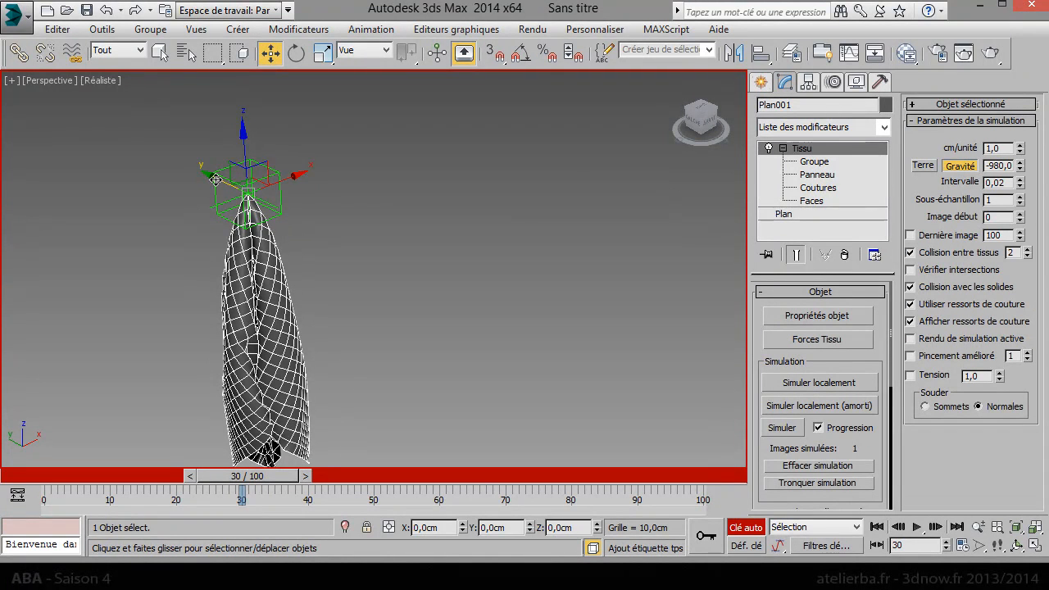
Step: Keyframe the Point helper moving along Y to about -212 cm, return to frame 0 and turn off automatic keying
{"action": "left_click_drag", "start_coordinate": [215, 179], "coordinate": [230, 197]}
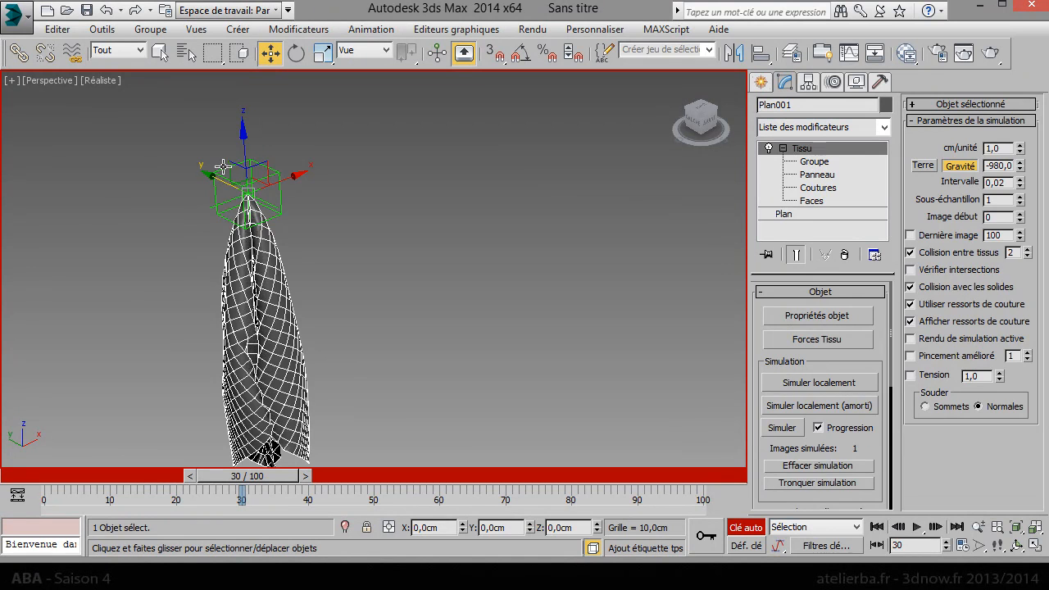
{"action": "left_click", "coordinate": [223, 167]}
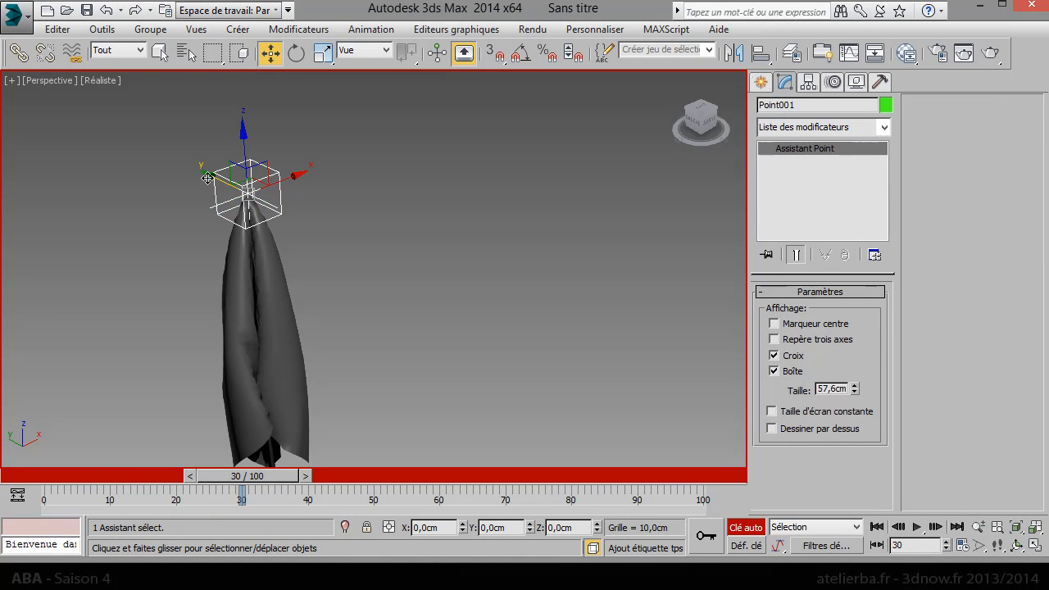
{"action": "left_click_drag", "start_coordinate": [208, 178], "coordinate": [258, 203]}
{"action": "right_click", "coordinate": [257, 203]}
{"action": "left_click_drag", "start_coordinate": [211, 177], "coordinate": [477, 374]}
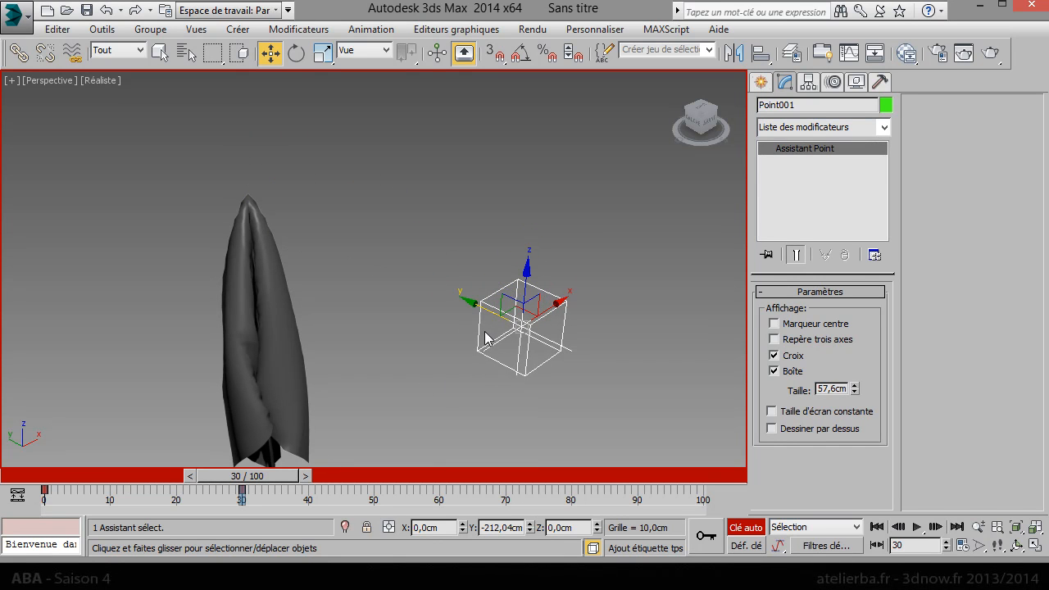
{"action": "left_click_drag", "start_coordinate": [277, 480], "coordinate": [68, 478]}
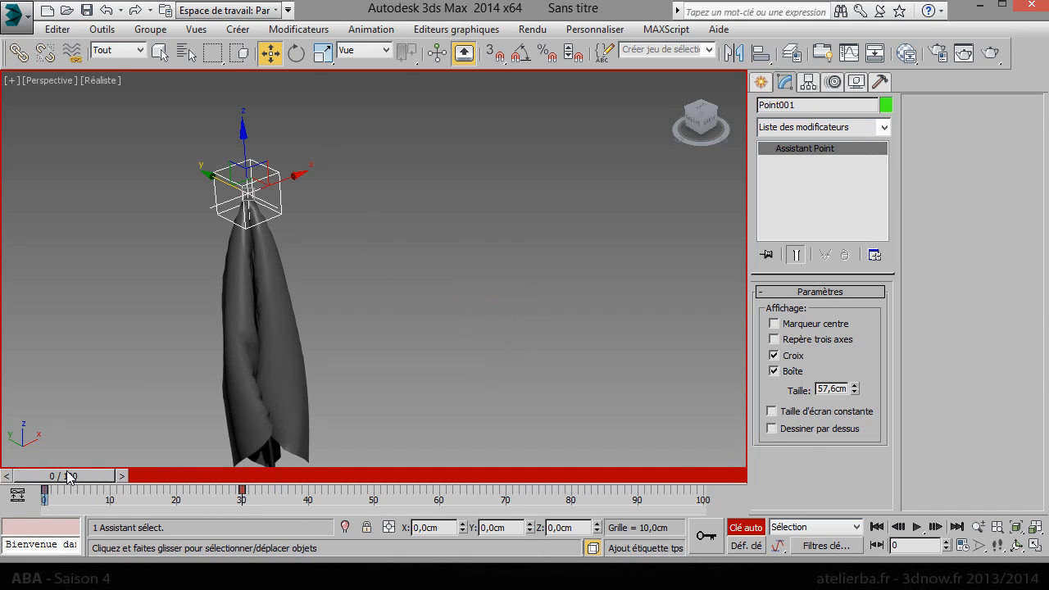
{"action": "left_click", "coordinate": [737, 528]}
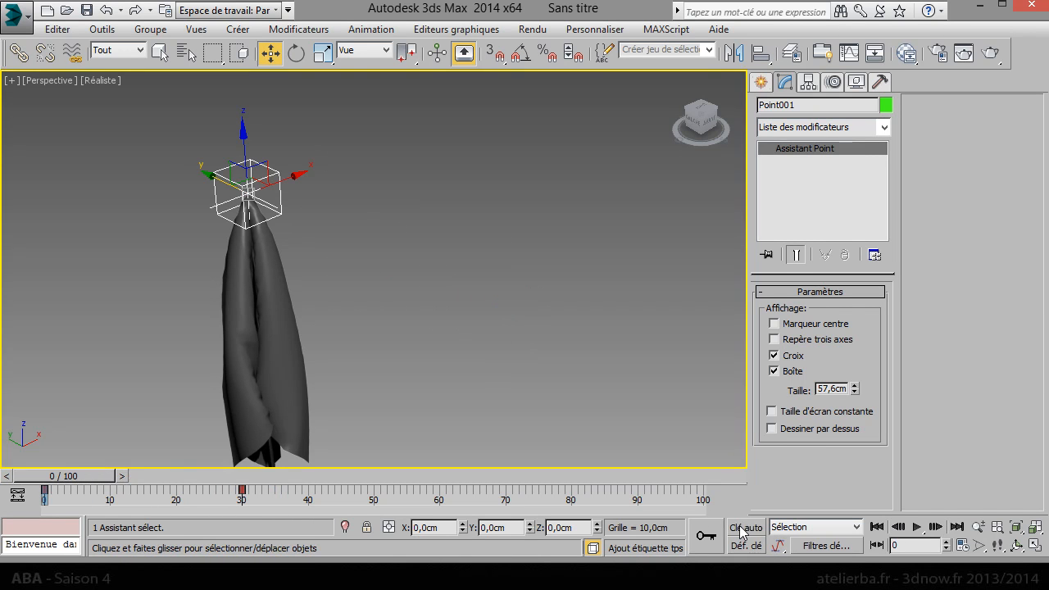
Step: Try a full simulation of Plan001 following the animated Point helper, cancelling it around frame 24
{"action": "left_click", "coordinate": [275, 269]}
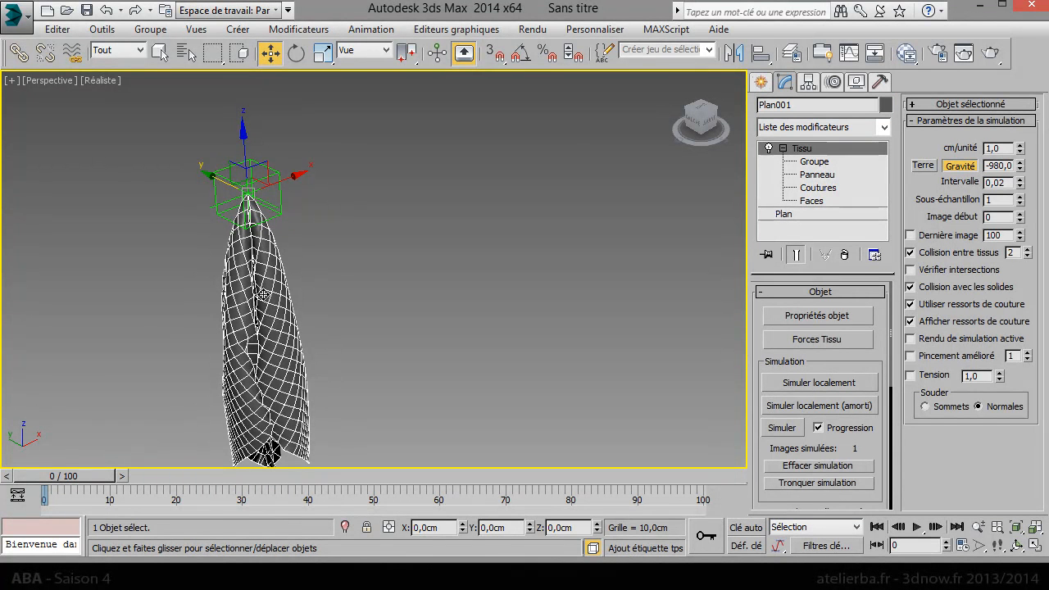
{"action": "scroll", "coordinate": [852, 362], "scroll_direction": "down", "scroll_amount": 3}
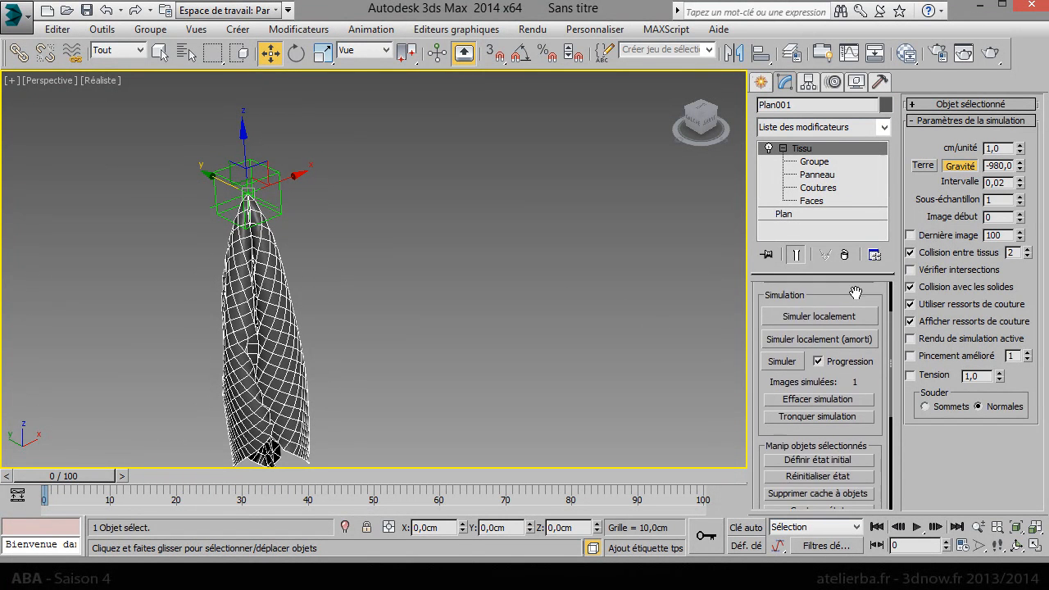
{"action": "left_click", "coordinate": [782, 357]}
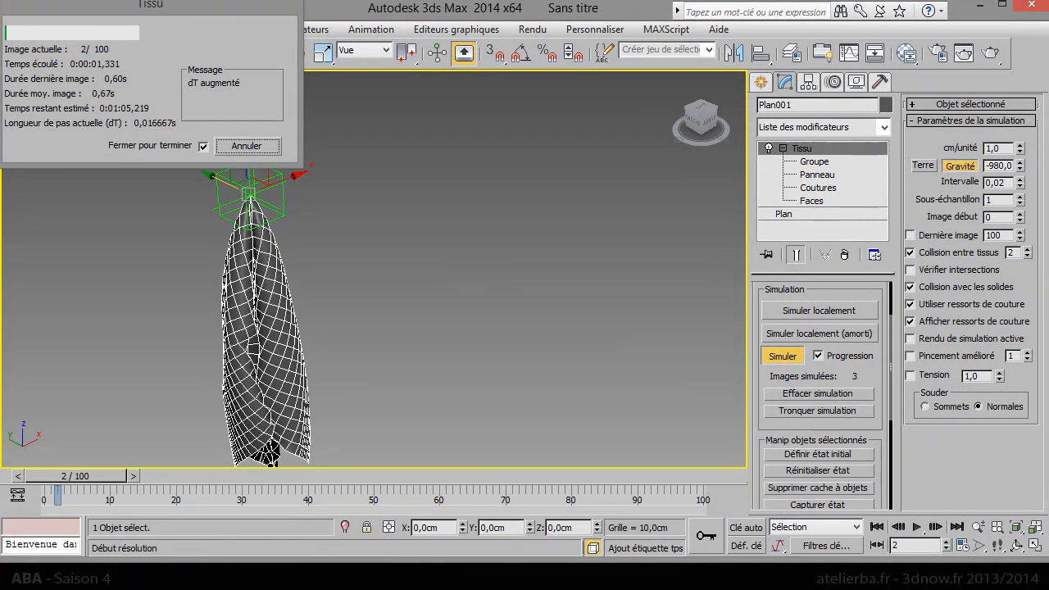
{"action": "left_click_drag", "start_coordinate": [173, 10], "coordinate": [918, 399]}
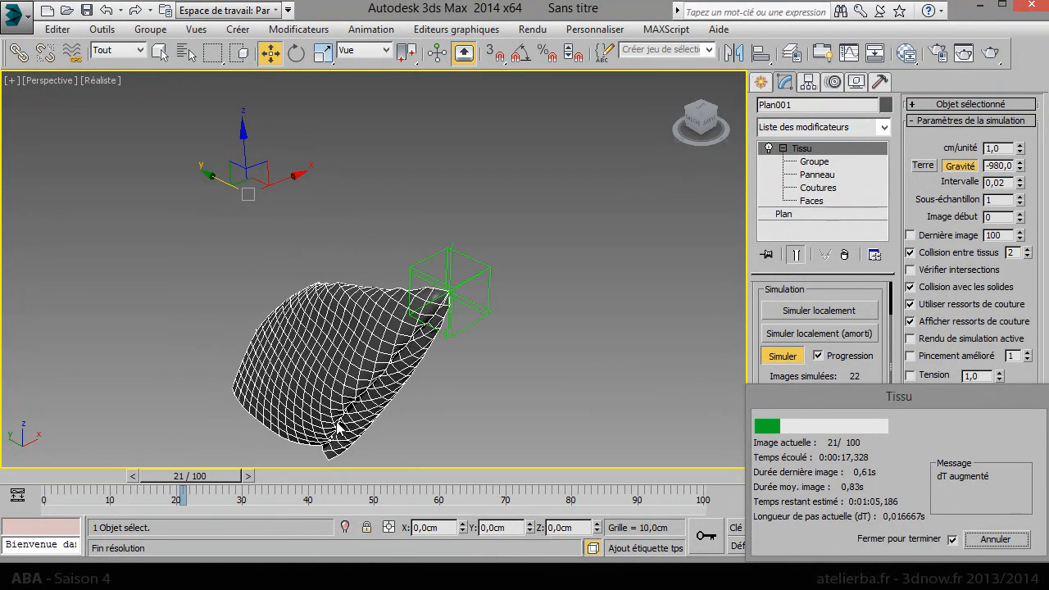
{"action": "left_click", "coordinate": [997, 539]}
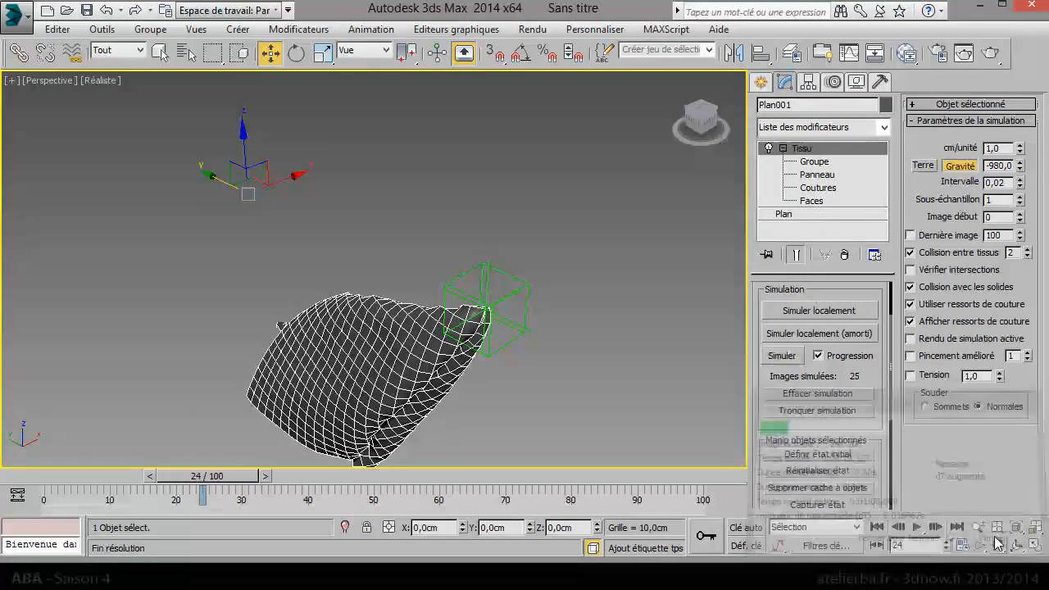
Step: Erase the simulation and reset the cloth's state, and rerun the local simulation with intersection checking until it hangs from the Point helper
{"action": "left_click", "coordinate": [877, 528]}
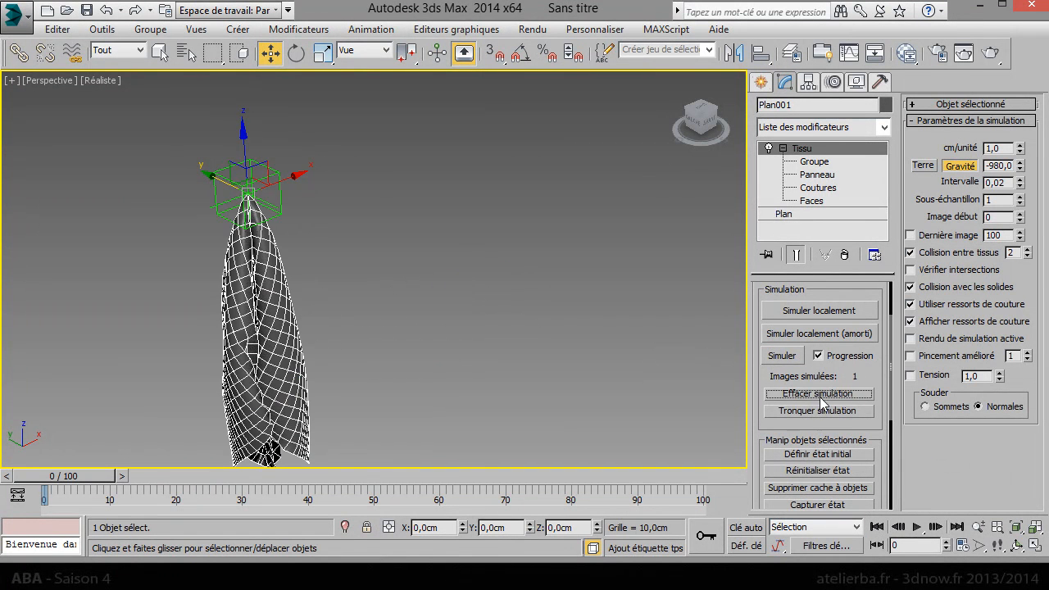
{"action": "left_click", "coordinate": [815, 472]}
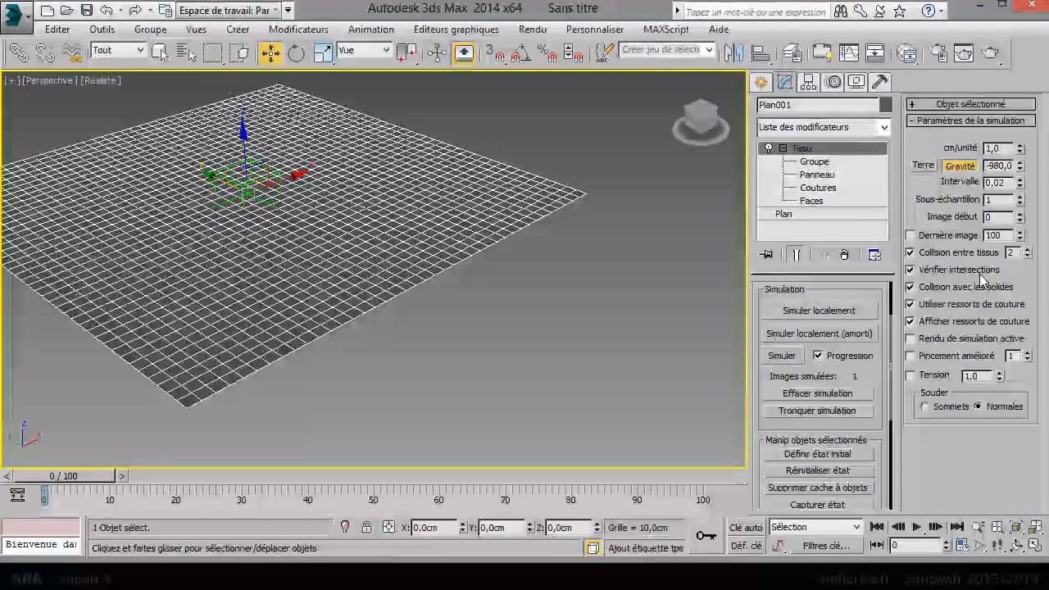
{"action": "left_click", "coordinate": [799, 313]}
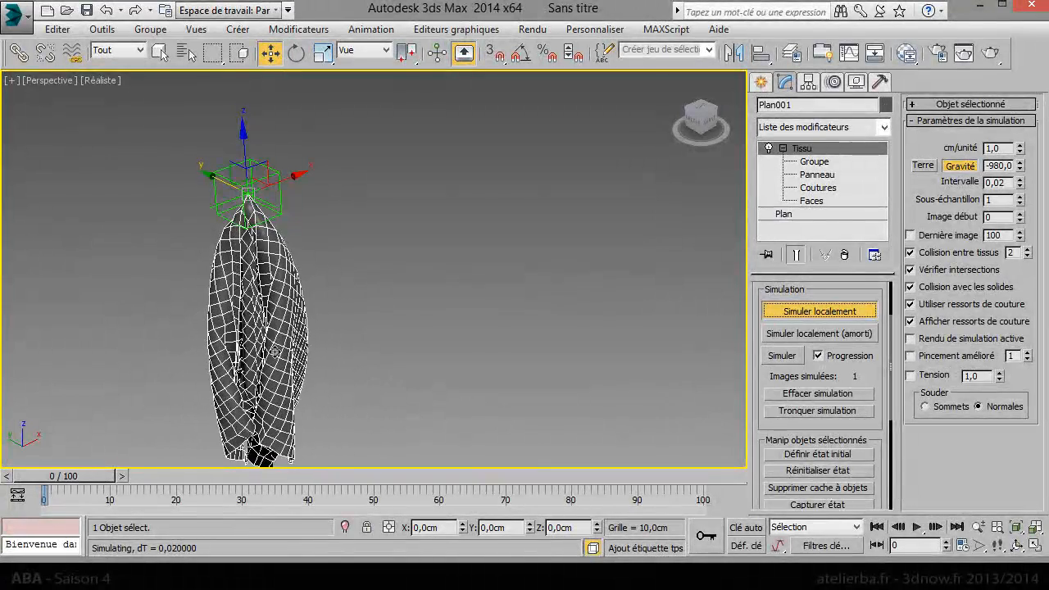
{"action": "scroll", "coordinate": [366, 325], "scroll_direction": "up", "scroll_amount": 10}
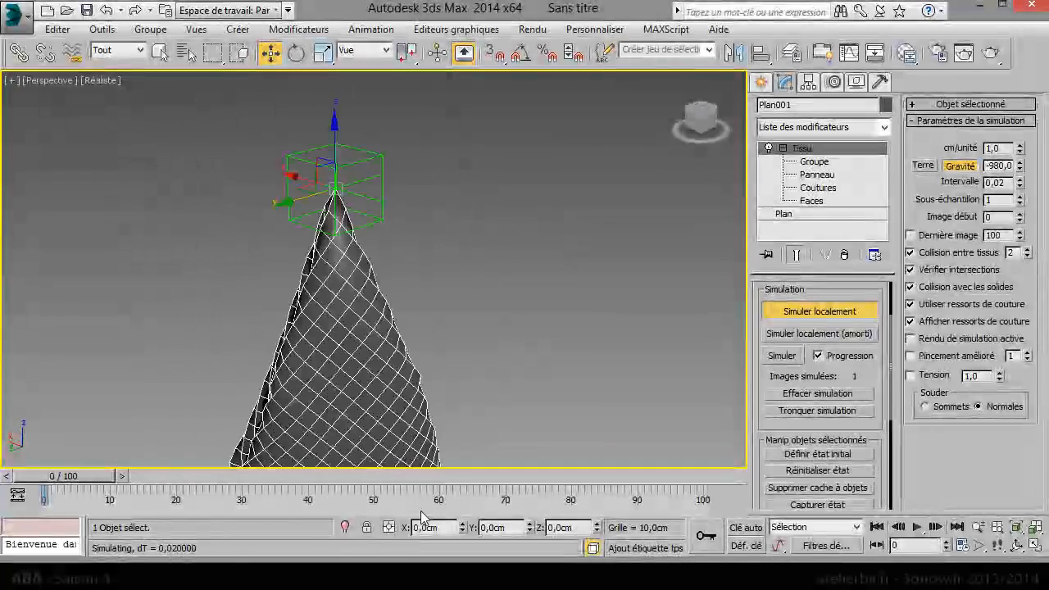
{"action": "left_click", "coordinate": [801, 310]}
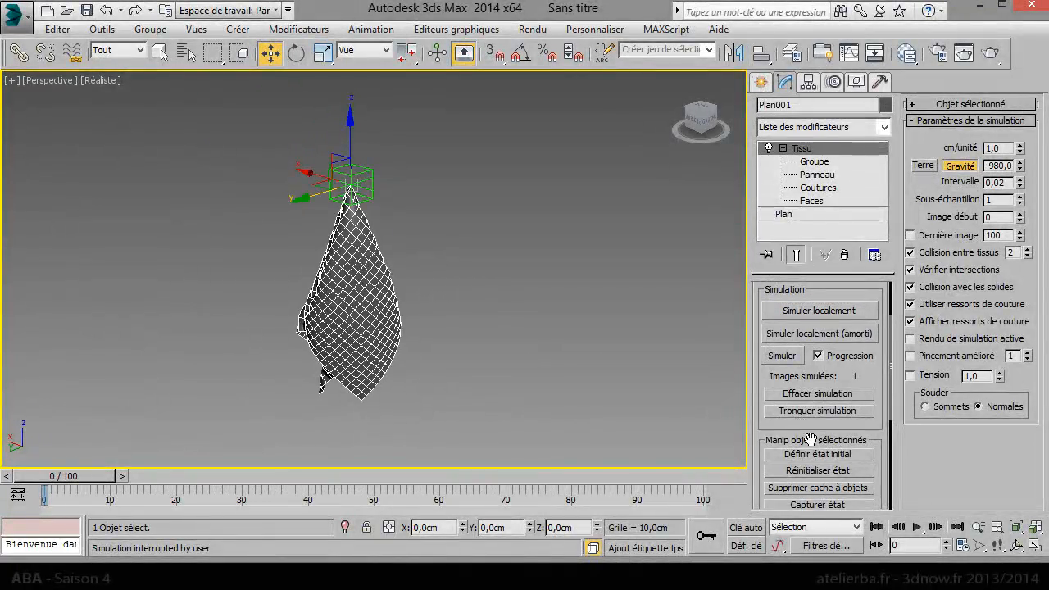
Step: Simulate Plan001's cloth over the full timeline up to frame 100
{"action": "left_click", "coordinate": [791, 360]}
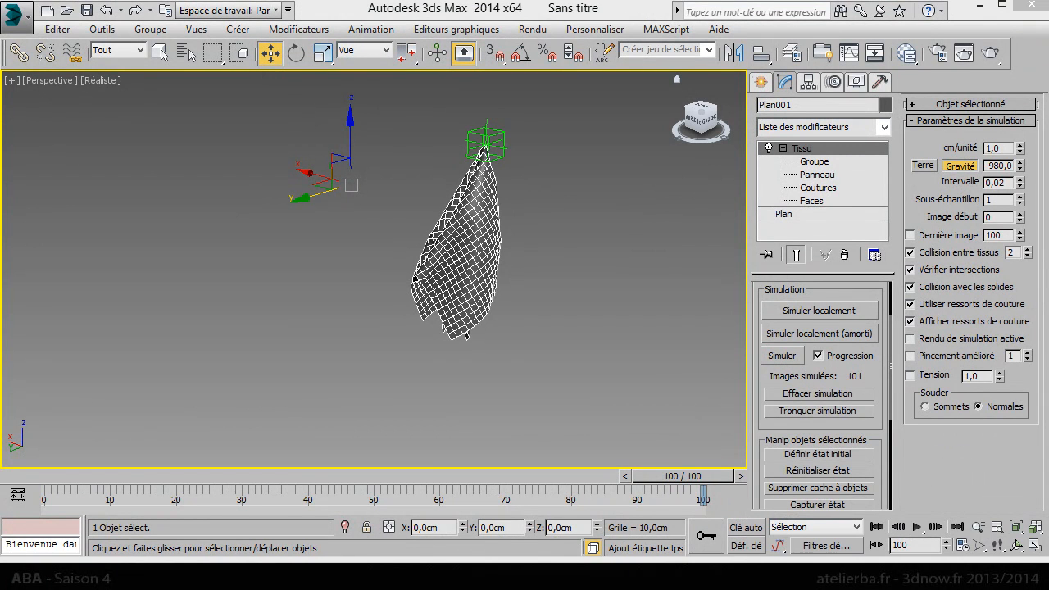
{"action": "key", "text": "super+e"}
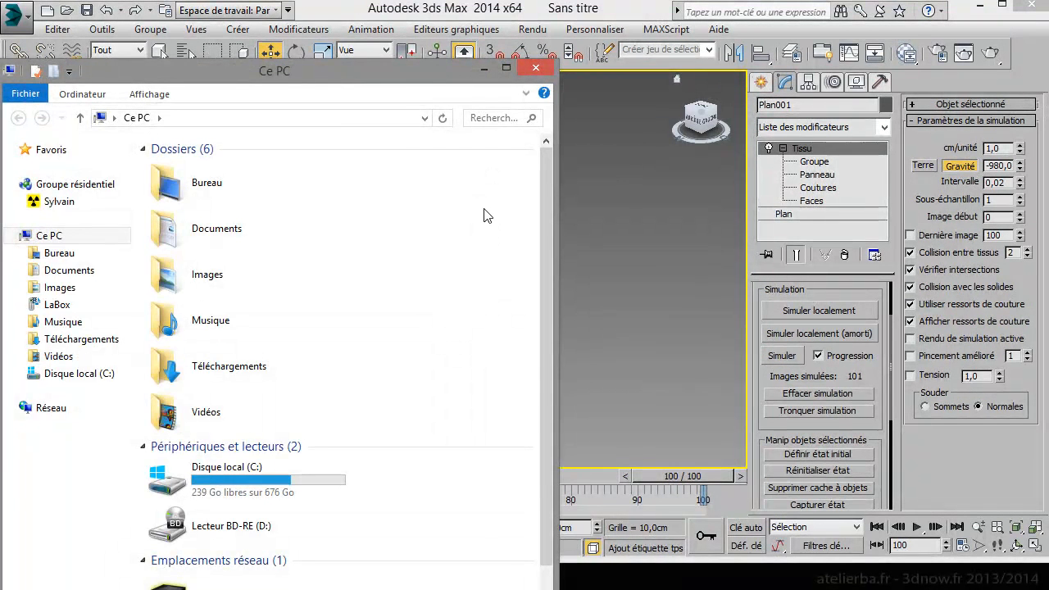
{"action": "left_click", "coordinate": [481, 71]}
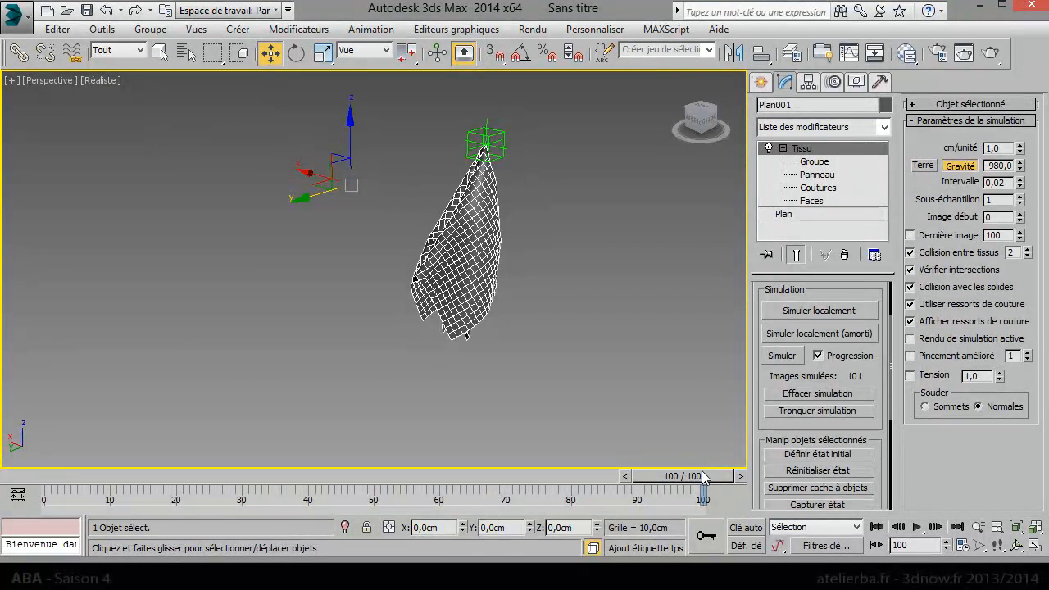
Step: Play the simulated cloth animation from frame 0 in a side view
{"action": "left_click", "coordinate": [877, 528]}
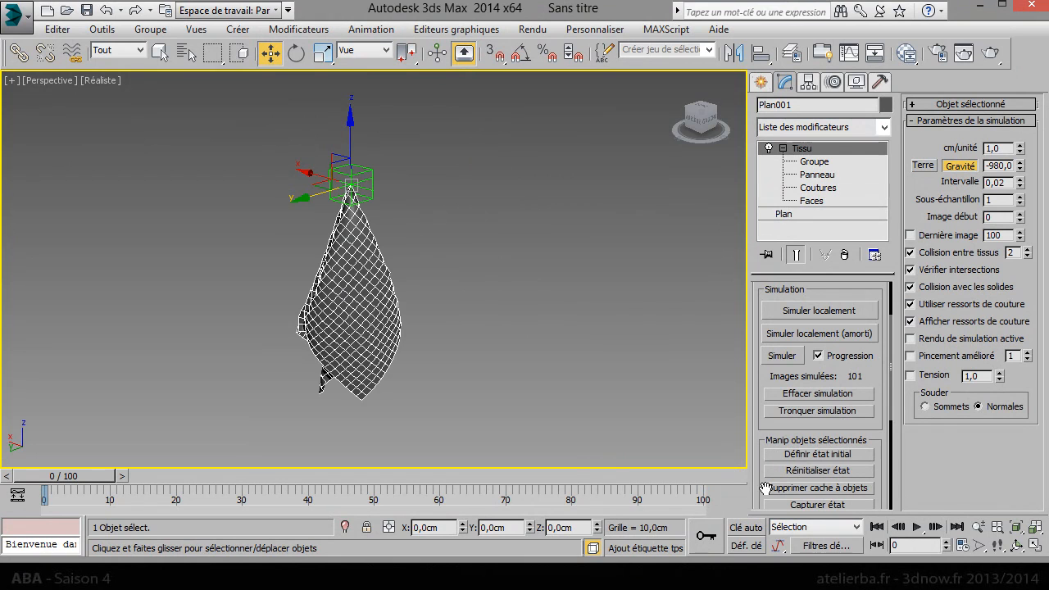
{"action": "left_click", "coordinate": [690, 118]}
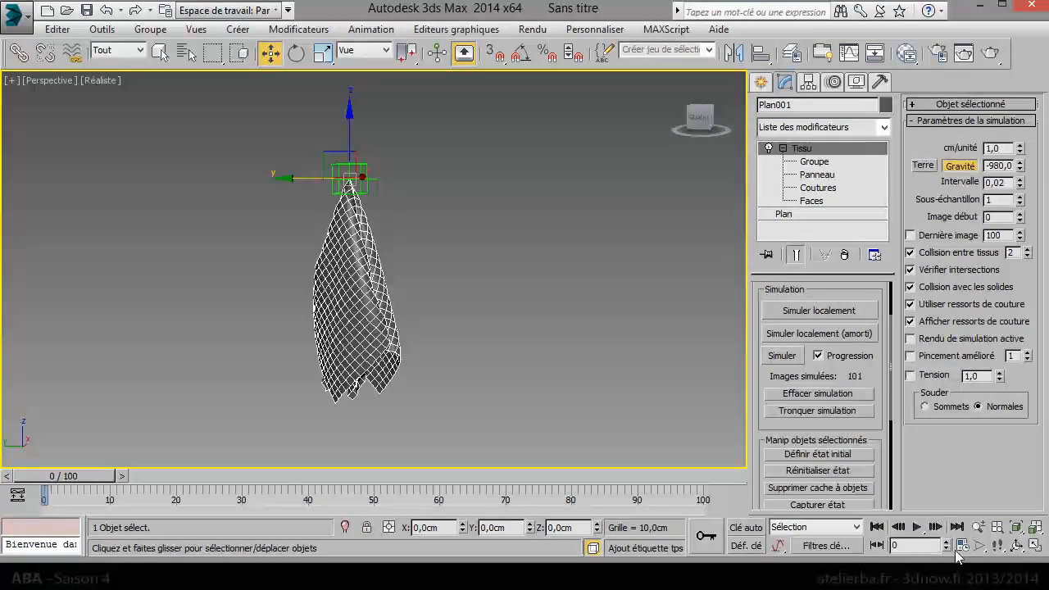
{"action": "left_click", "coordinate": [918, 528]}
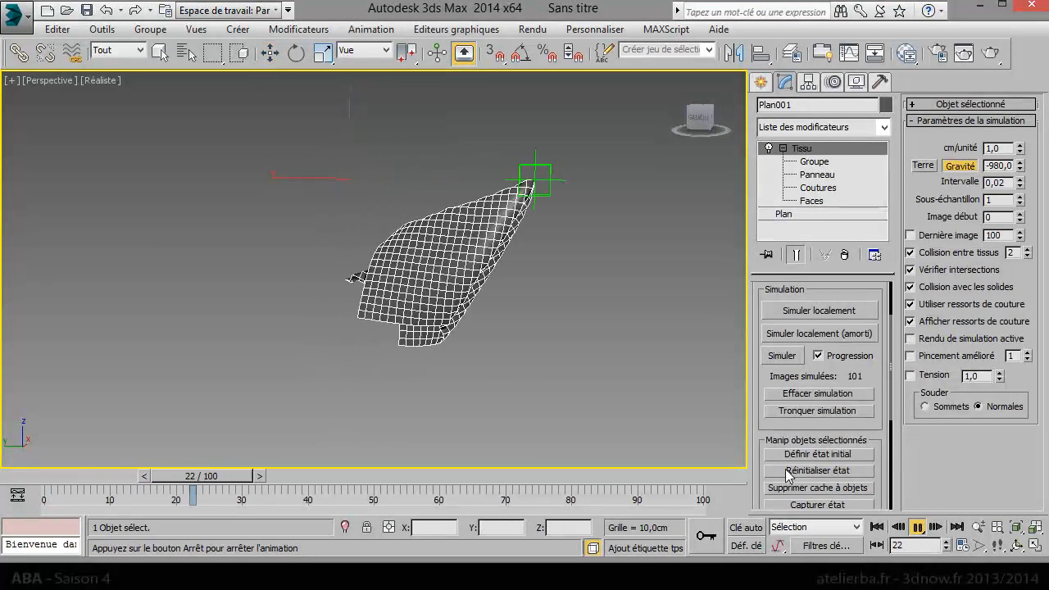